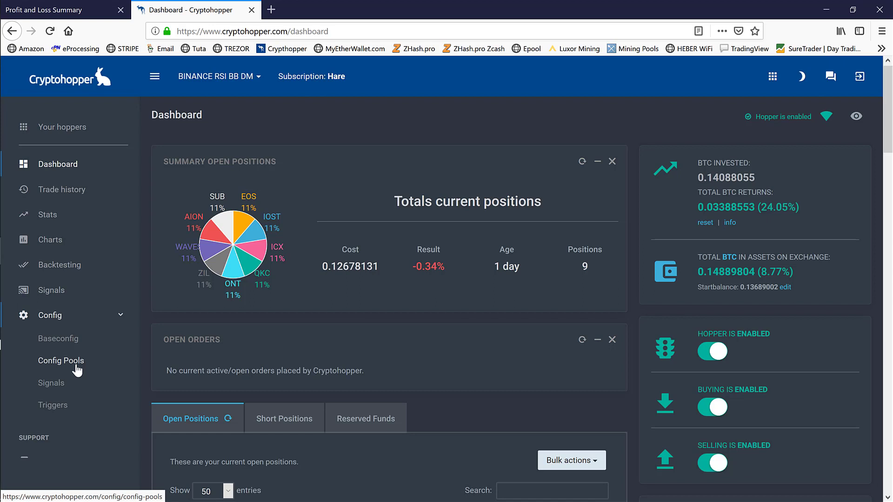
- Go to Backtesting and open the Config tester for LRC, then scroll through its loaded settings
left_click(75, 269)
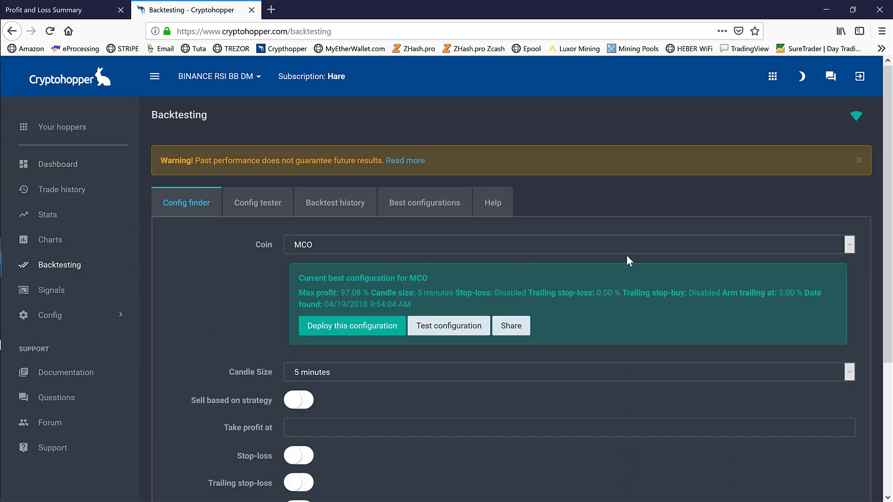
left_click(257, 203)
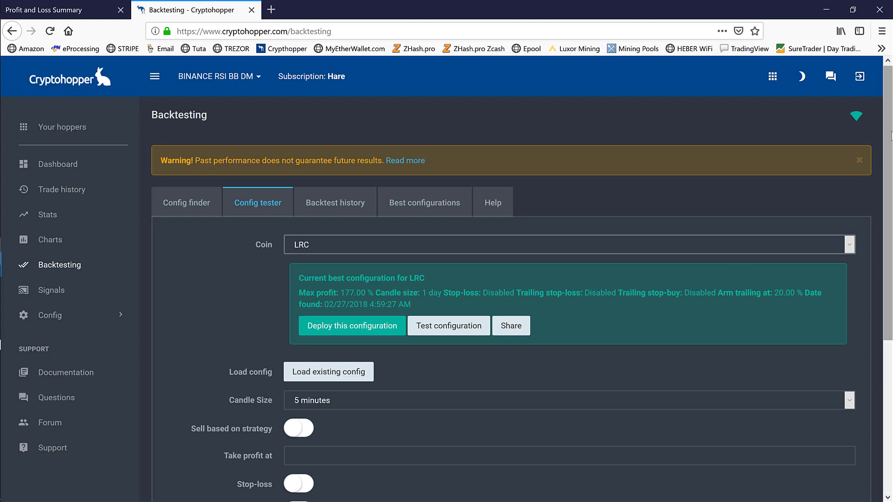
scroll(889, 134, "down", 1)
scroll(322, 279, "down", 3)
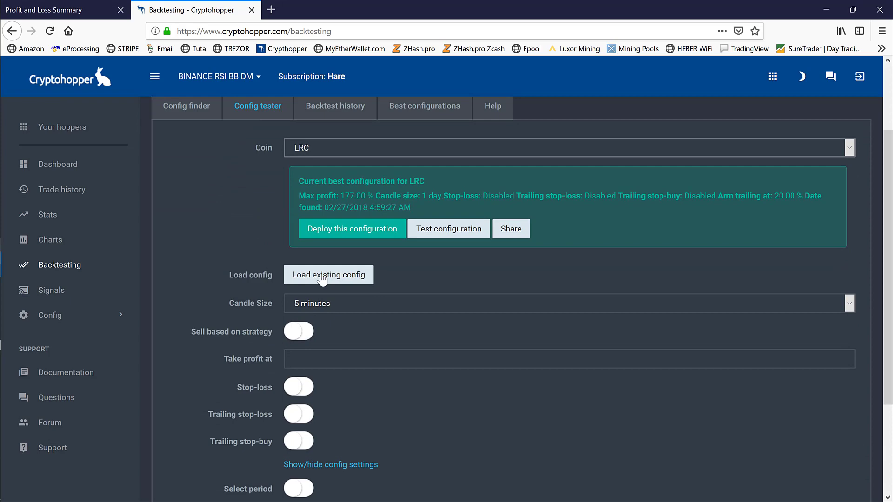
left_click(322, 277)
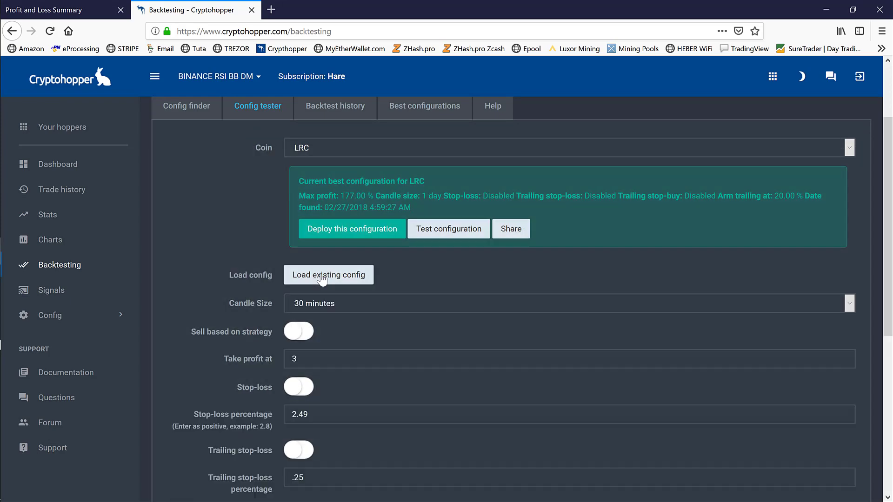
scroll(891, 200, "down", 8)
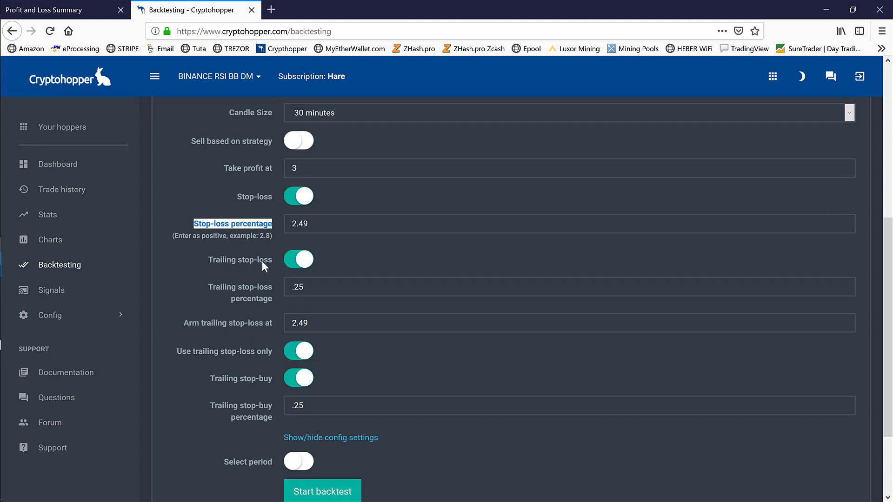
left_click_drag(216, 287, 272, 286)
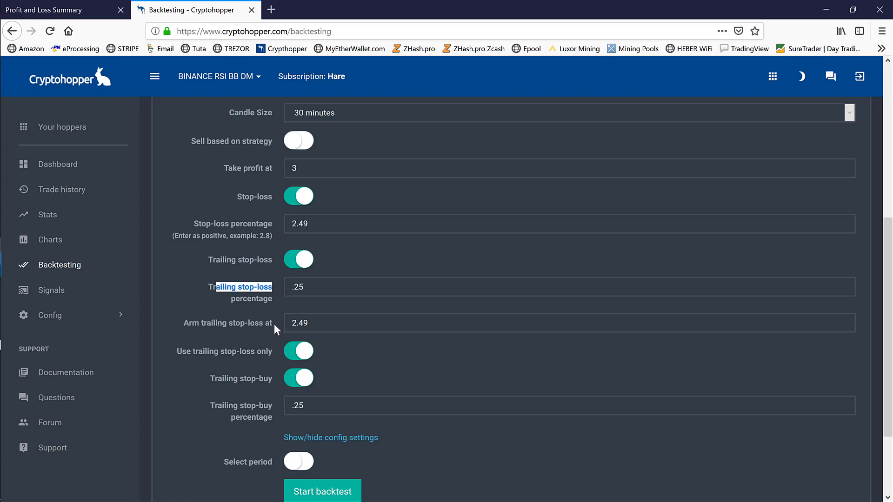
left_click_drag(273, 325, 171, 321)
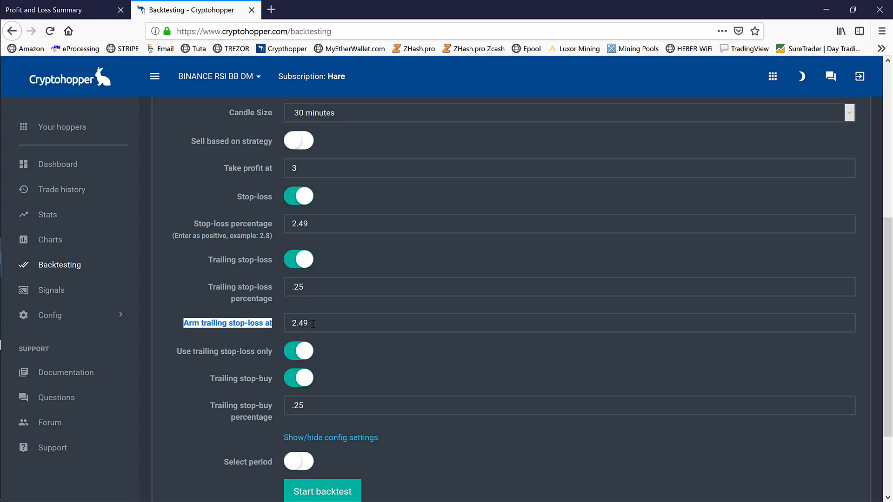
left_click_drag(313, 323, 286, 324)
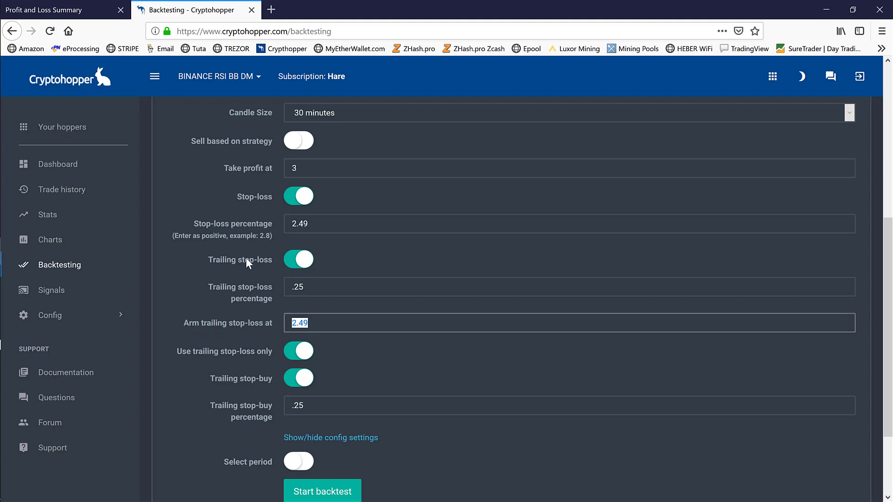
left_click(201, 222)
left_click_drag(190, 221, 274, 227)
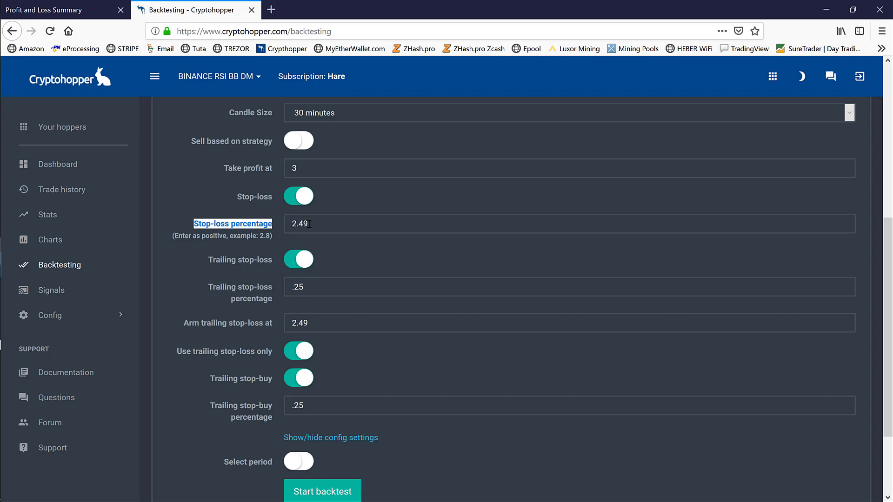
left_click(177, 320)
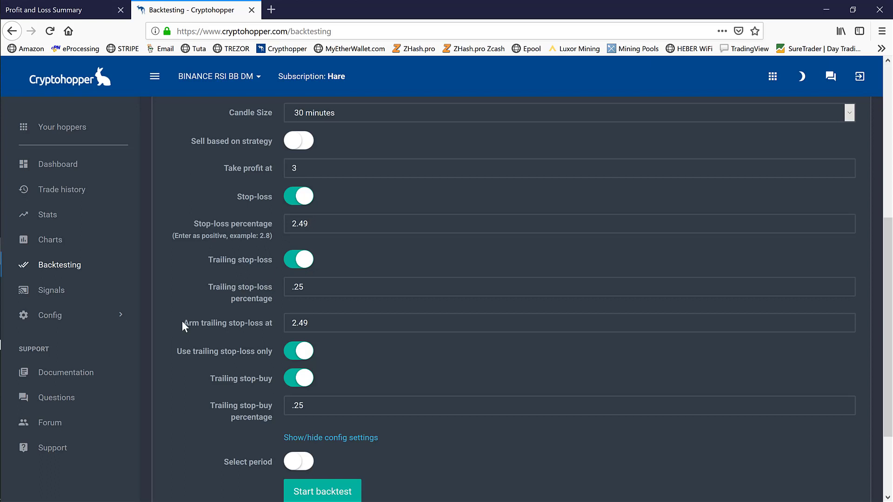
left_click_drag(183, 321, 329, 324)
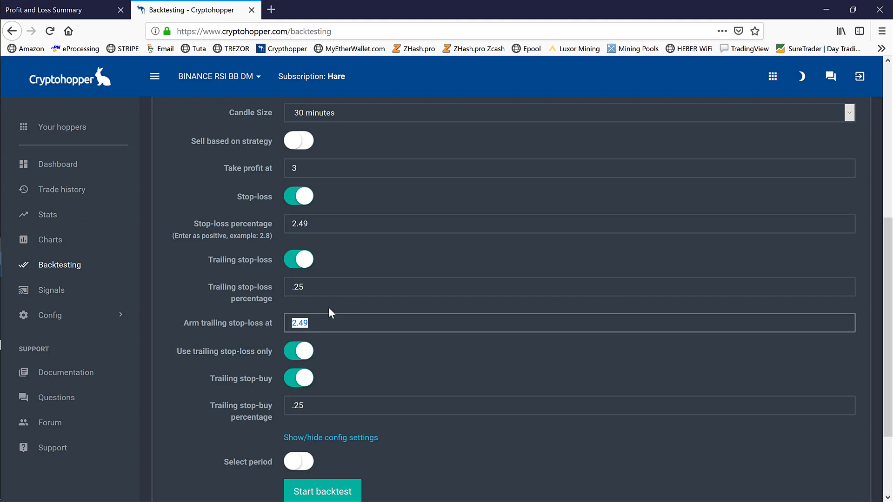
left_click_drag(306, 288, 288, 287)
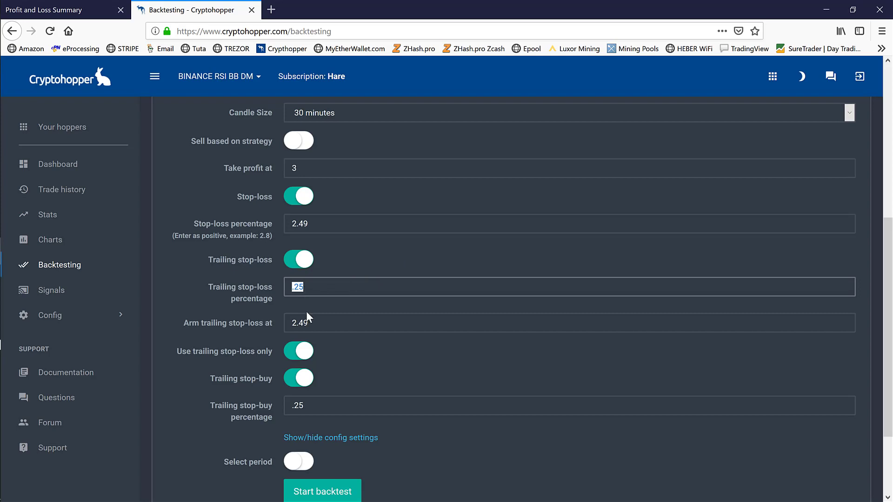
key("Tab")
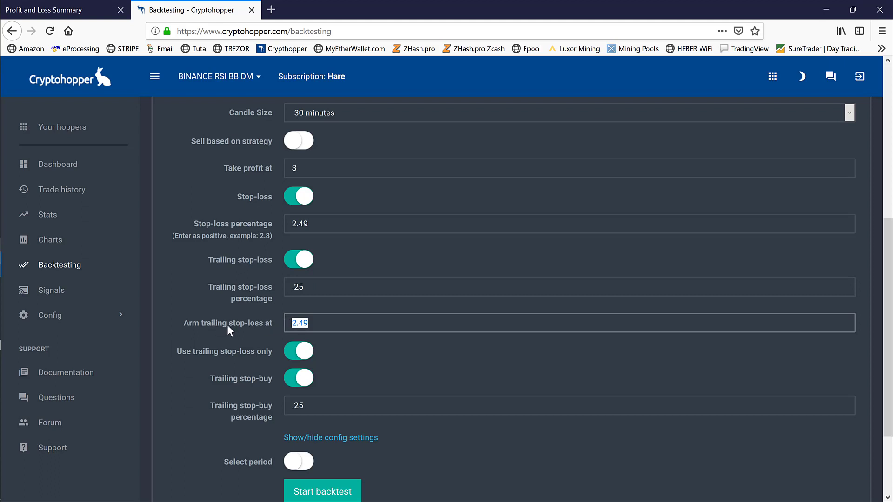
left_click_drag(321, 223, 274, 222)
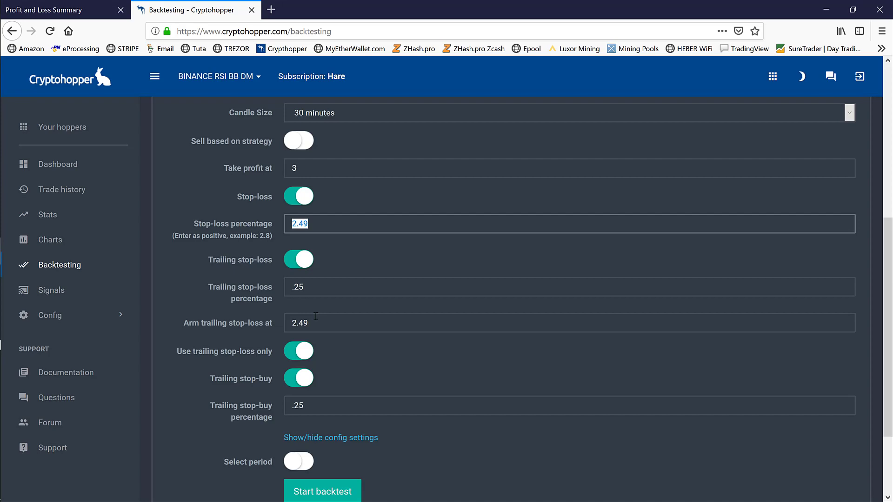
double_click(290, 319)
double_click(288, 224)
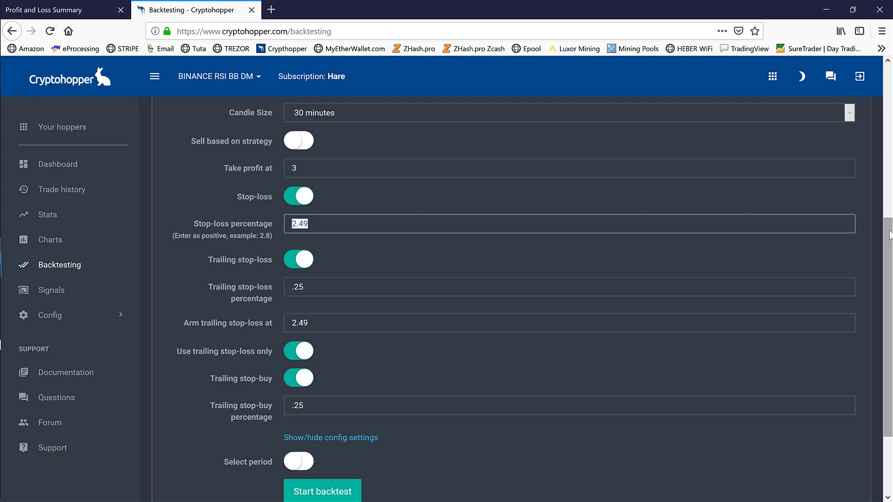
scroll(888, 253, "down", 4)
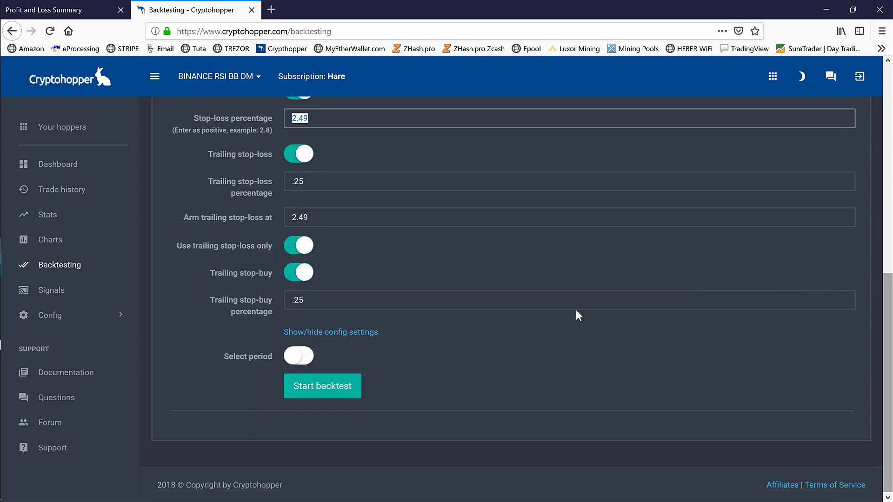
- Backtest LRC and review the 1.41% max profit, 3 successful sells and 1 loss
left_click(433, 381)
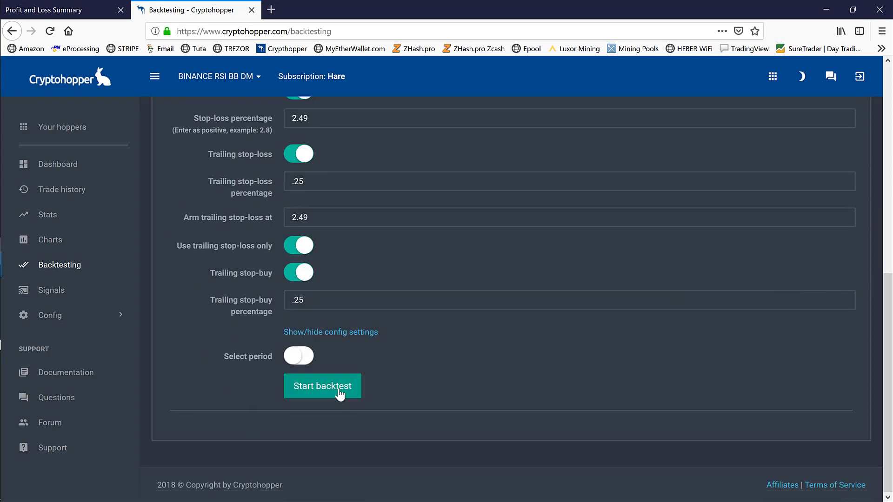
left_click(339, 391)
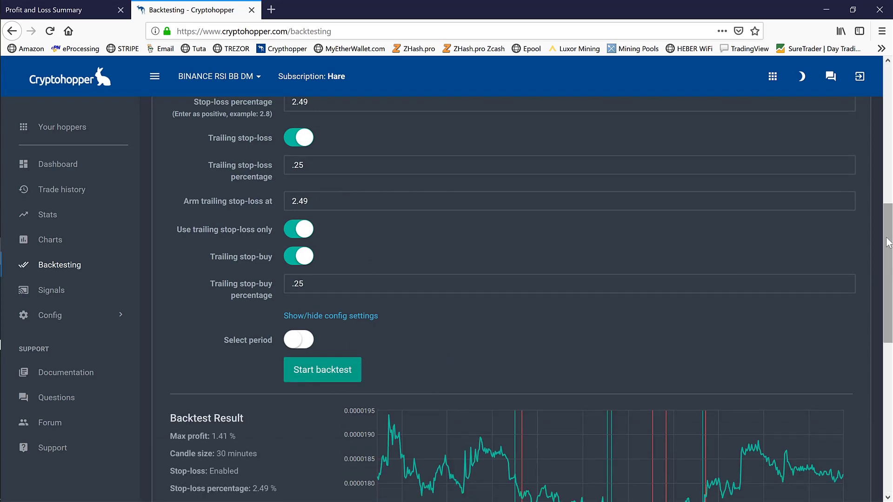
scroll(264, 300, "down", 4)
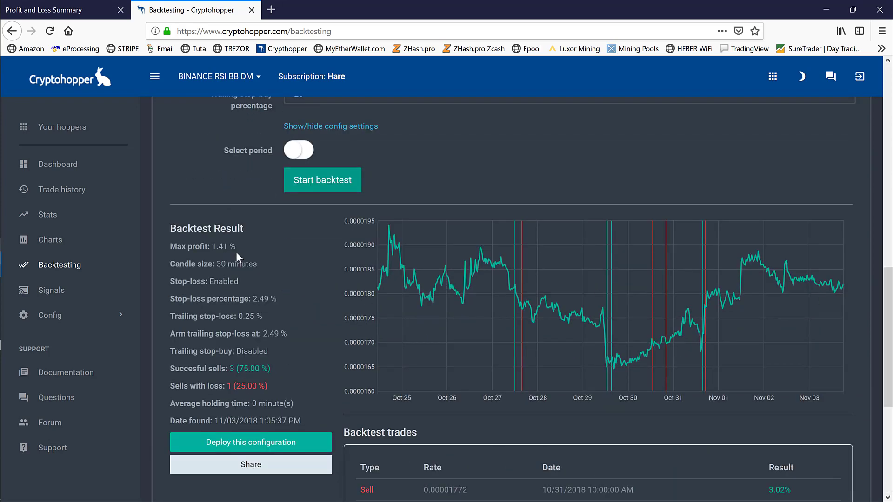
left_click_drag(236, 246, 201, 245)
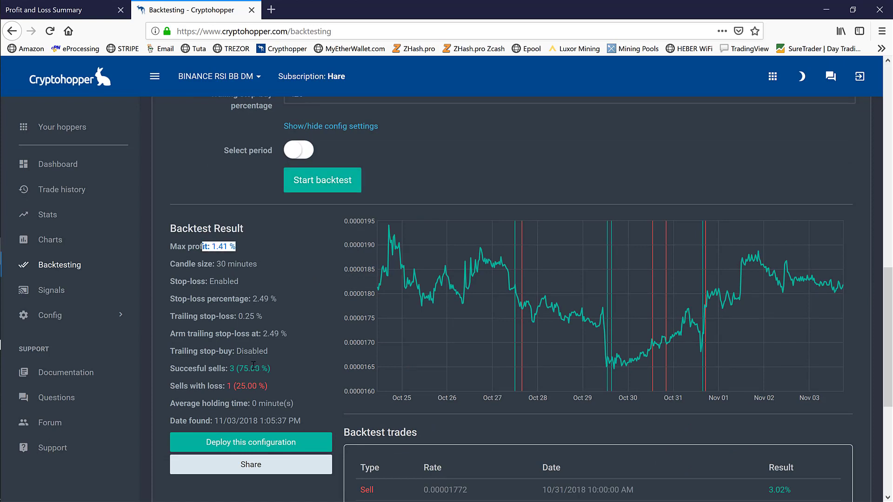
mouse_move(229, 369)
left_mouse_down()
mouse_move(284, 370)
mouse_move(228, 370)
left_mouse_up()
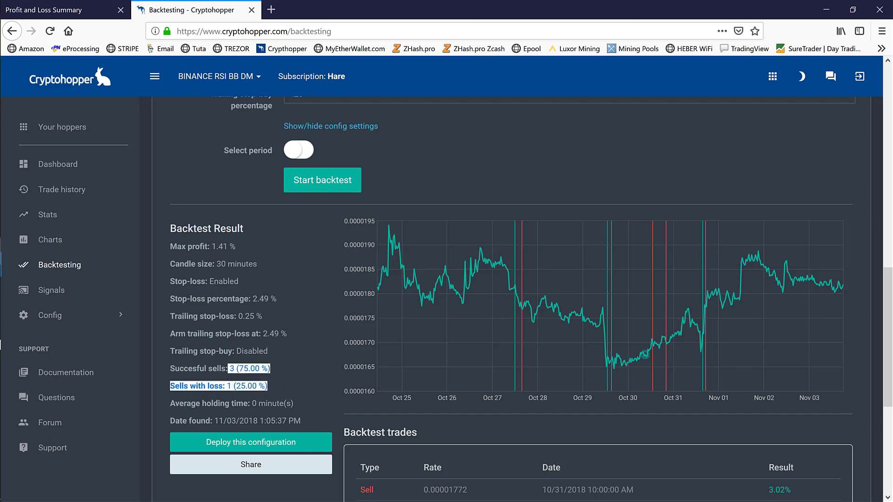
scroll(888, 304, "down", 3)
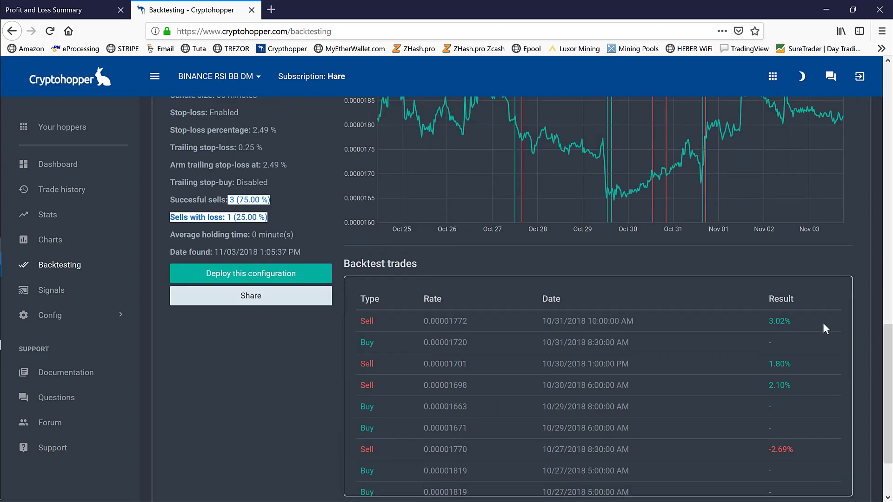
left_click(821, 324)
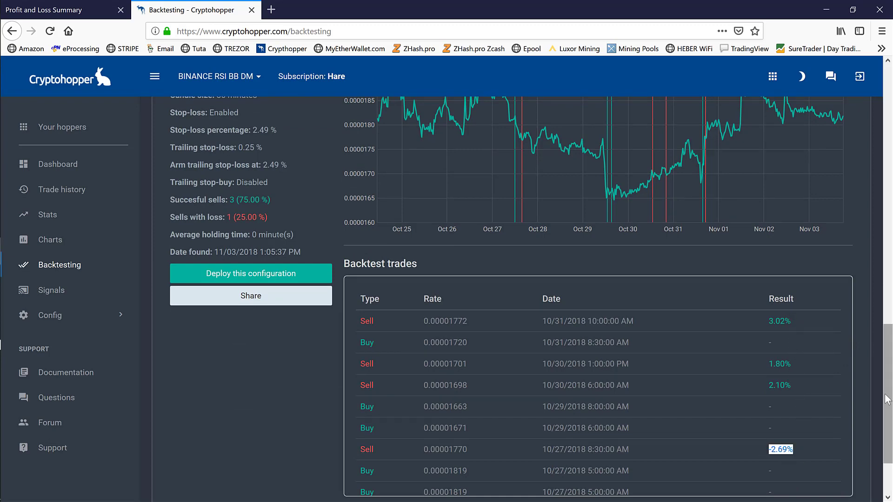
- Change the LRC form's arm-at value to 4.09, trailing stop-loss to .49 and stop-loss to 1.99
scroll(886, 288, "up", 4)
scroll(885, 281, "up", 4)
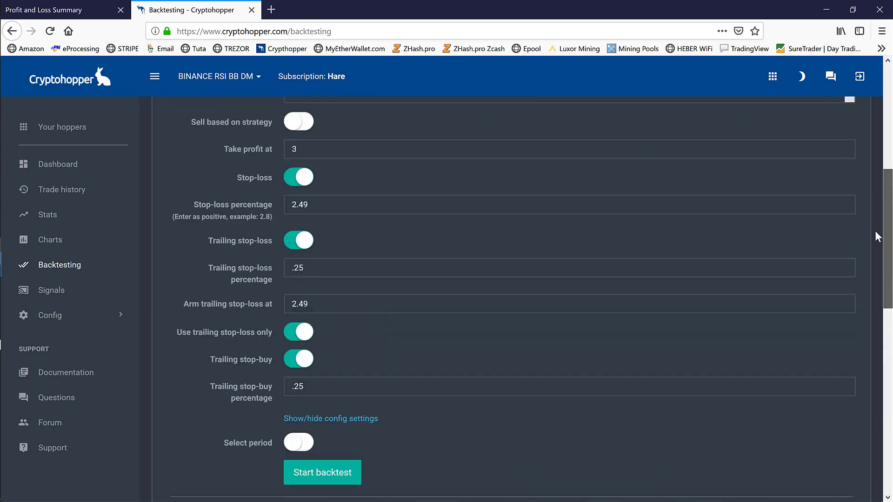
left_click_drag(309, 319, 291, 319)
type("4.09")
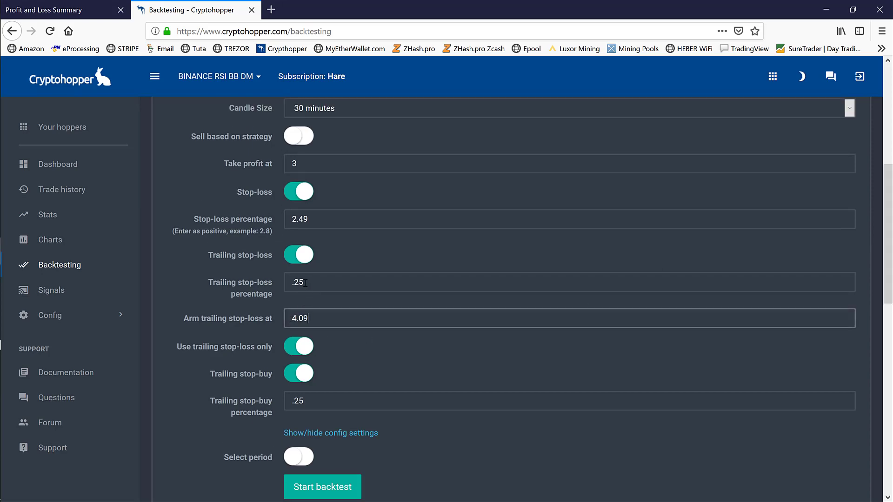
left_click_drag(307, 283, 284, 281)
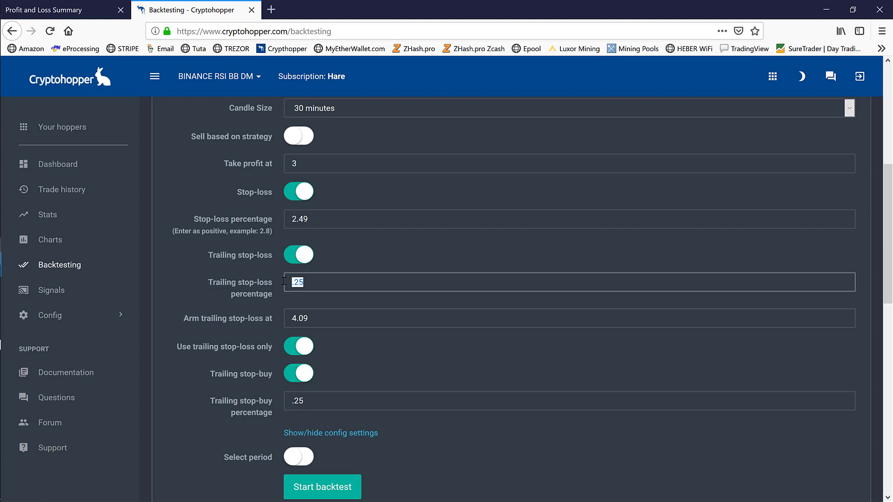
type(".49")
left_click_drag(309, 219, 267, 222)
type("1.99")
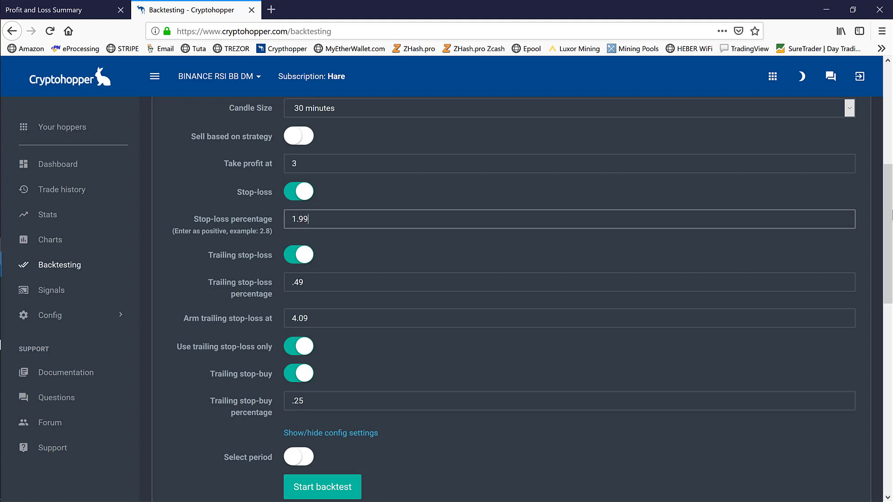
scroll(888, 206, "down", 1)
left_click_drag(315, 205, 277, 201)
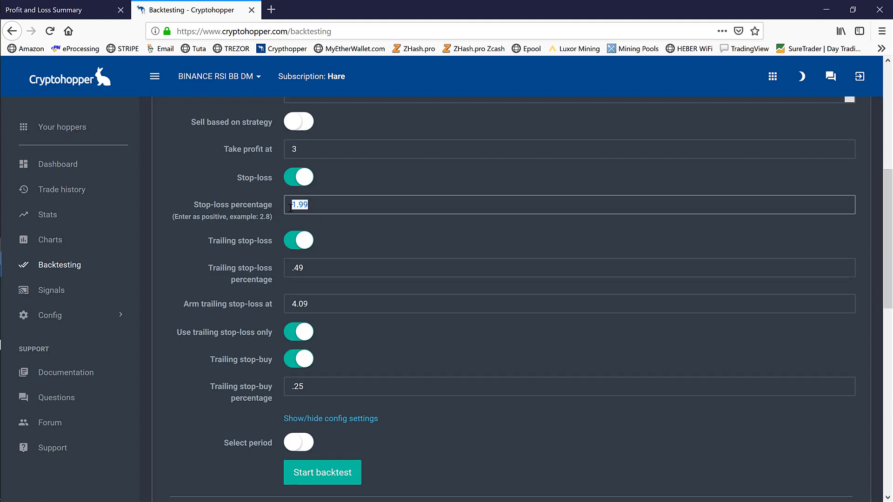
left_click_drag(291, 207, 333, 205)
left_click_drag(316, 304, 288, 303)
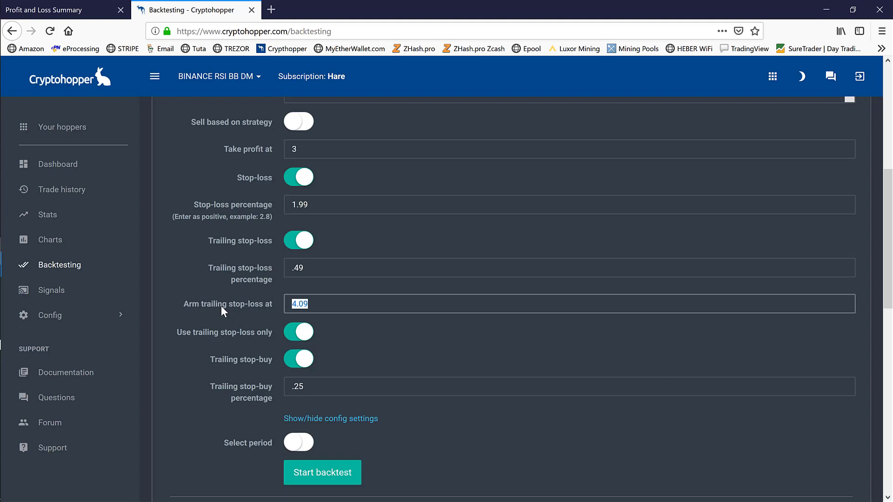
left_click(315, 304)
scroll(876, 231, "down", 4)
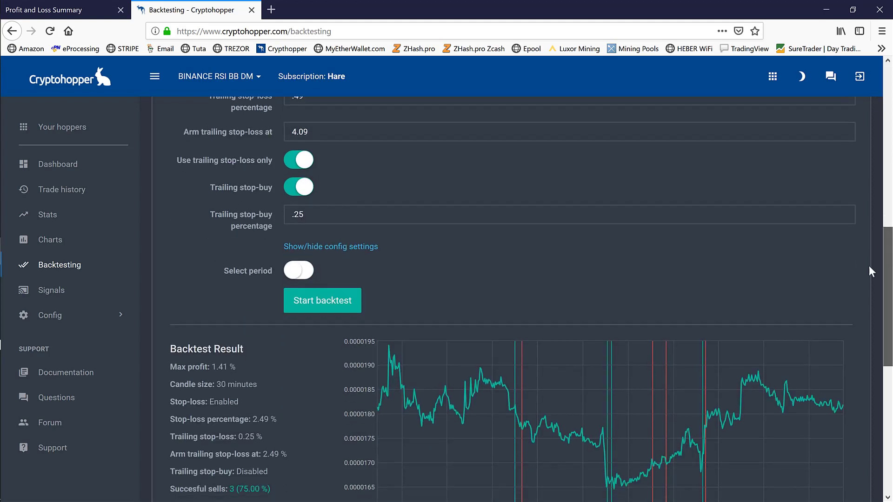
left_click(332, 303)
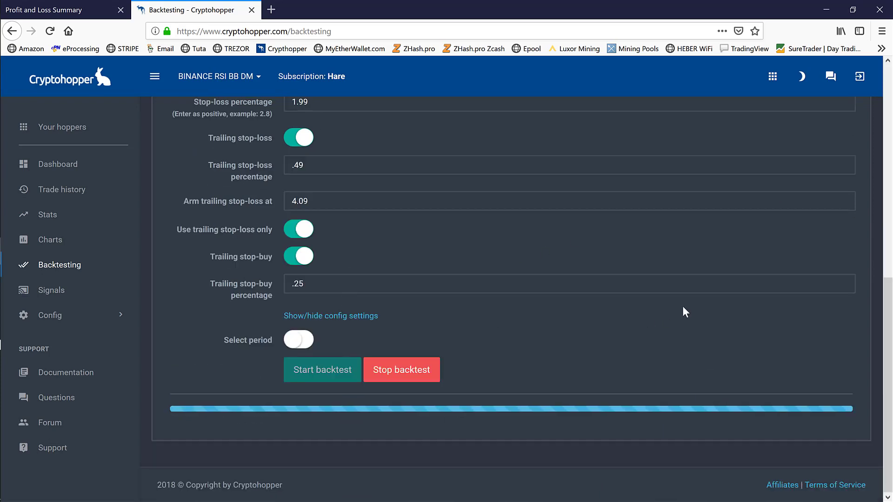
scroll(682, 312, "down", 2)
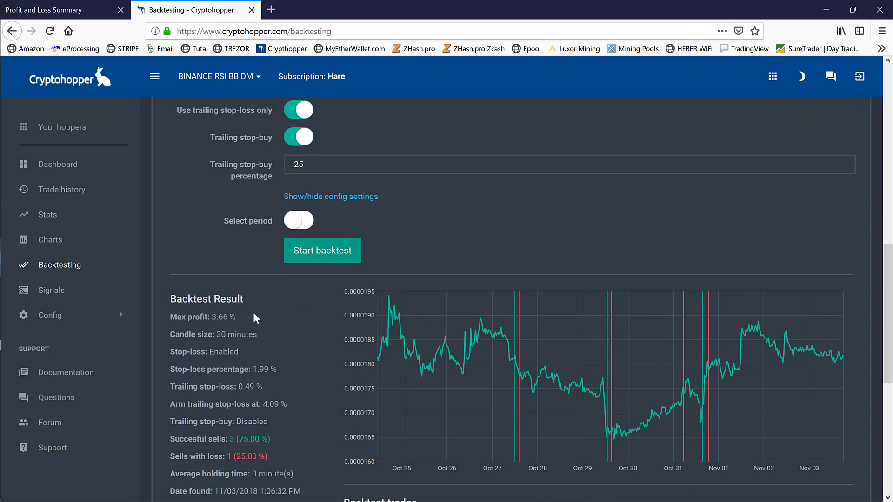
left_click_drag(236, 317, 208, 319)
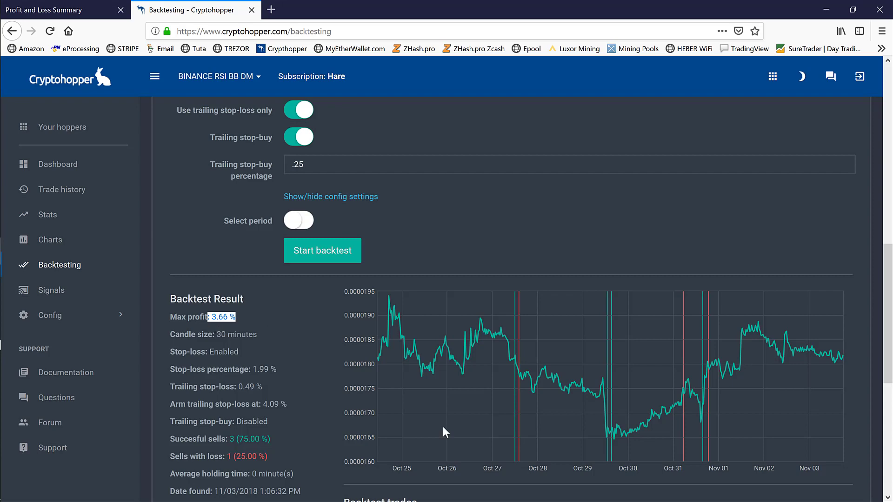
scroll(245, 359, "down", 3)
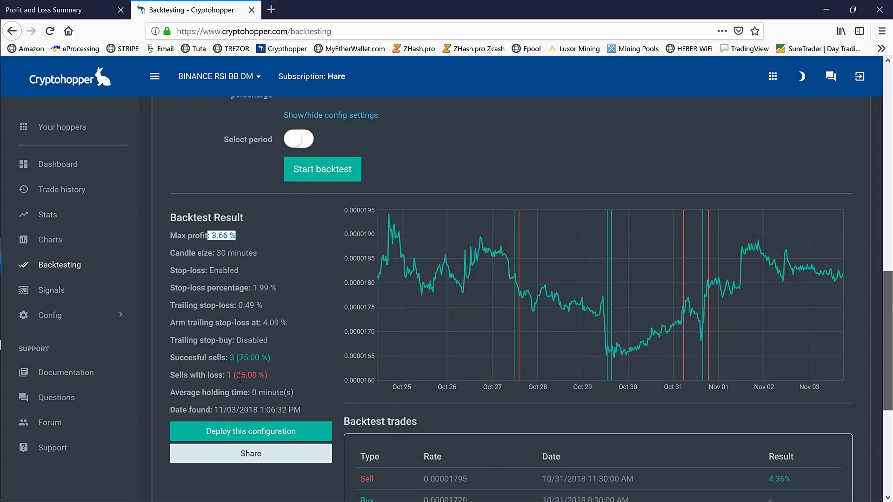
mouse_move(229, 358)
left_mouse_down()
mouse_move(274, 360)
mouse_move(225, 375)
left_mouse_up()
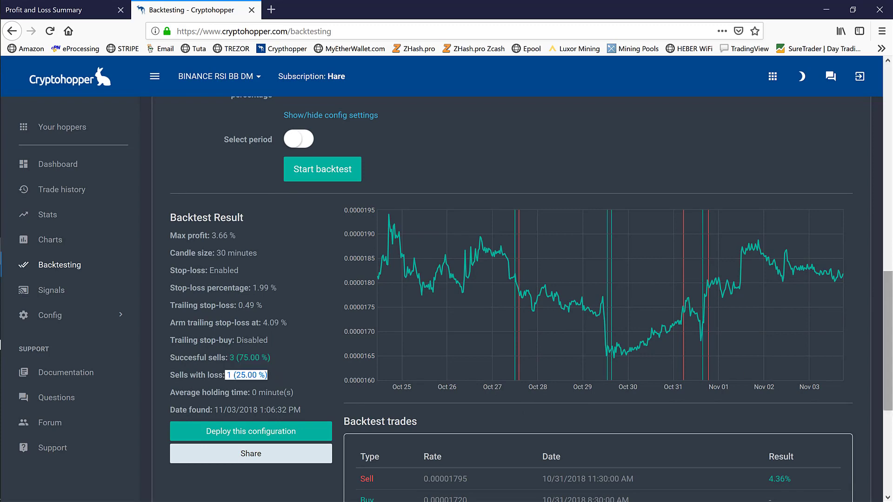
scroll(888, 325, "down", 5)
left_click(757, 331)
left_click_drag(757, 331, 791, 331)
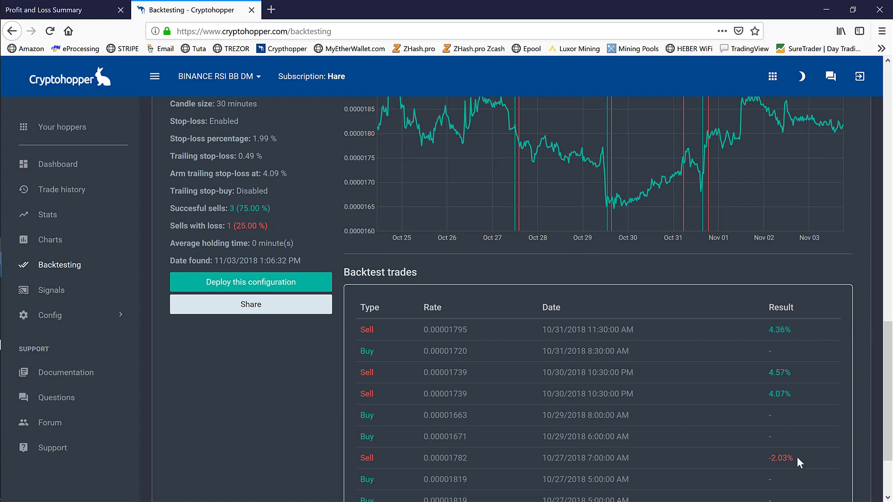
left_click_drag(796, 457, 761, 458)
left_click_drag(793, 459, 764, 460)
- Pick BAT as the tester coin, showing its 101.67% best configuration on 1-day candles
left_click_drag(793, 393, 888, 136)
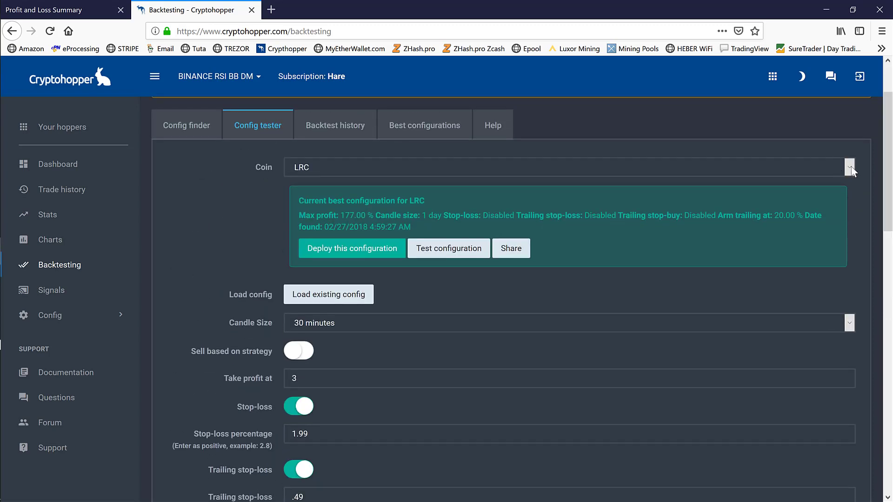
left_click(851, 169)
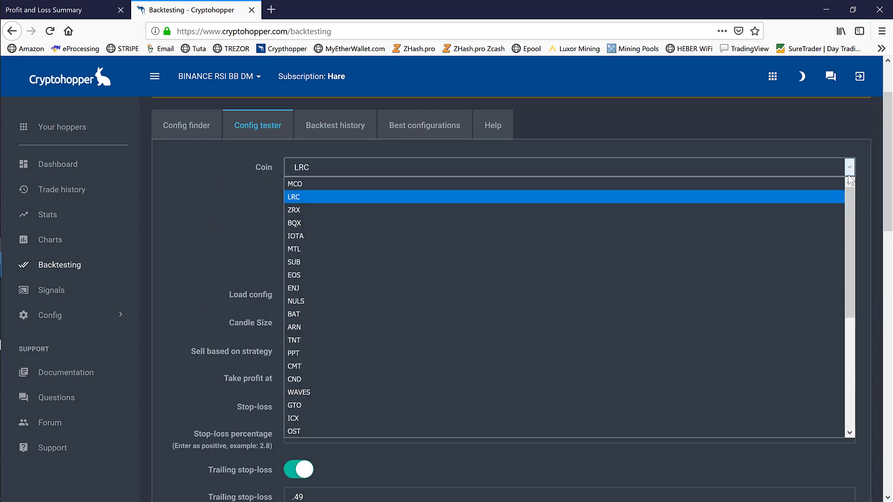
left_click(785, 315)
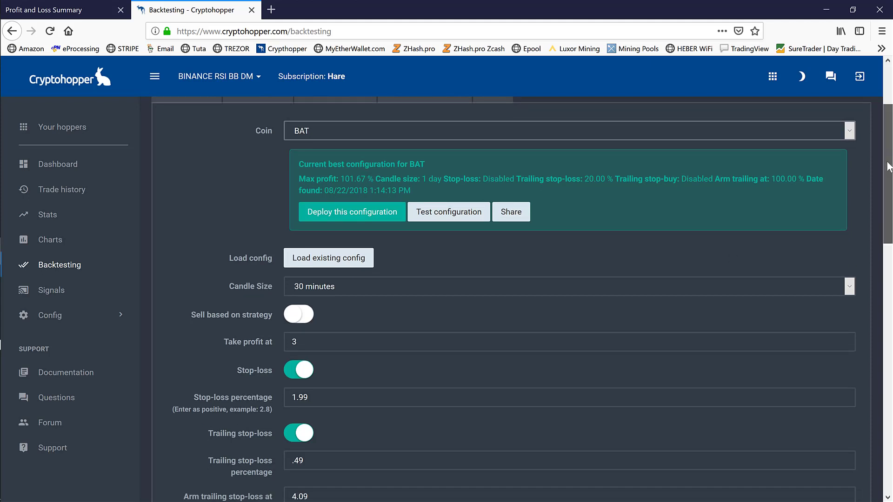
scroll(889, 167, "down", 1)
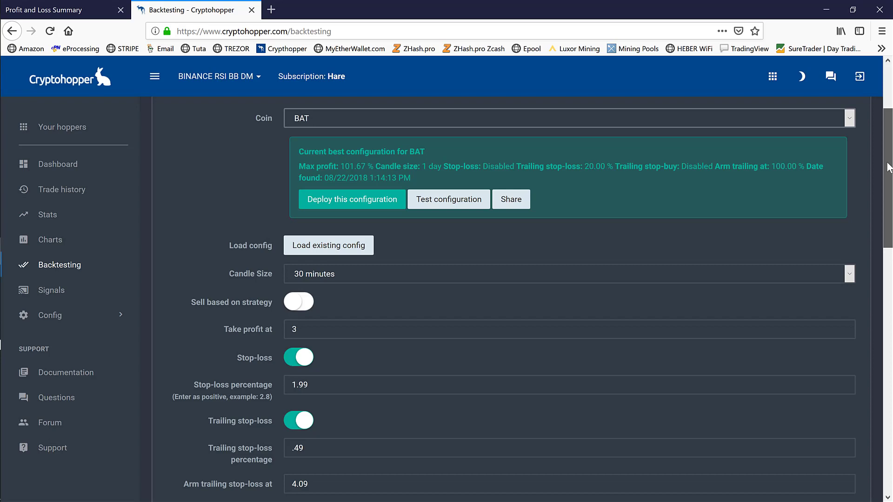
left_click_drag(888, 166, 889, 163)
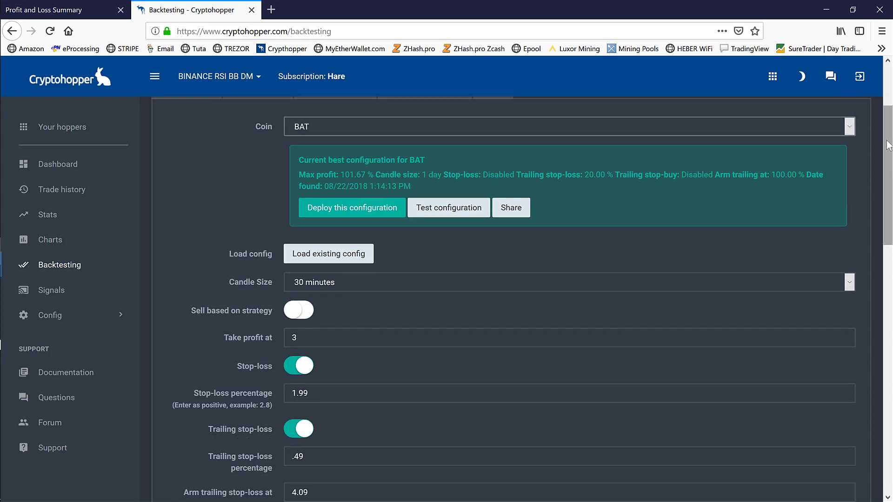
scroll(888, 154, "down", 1)
scroll(617, 137, "up", 2)
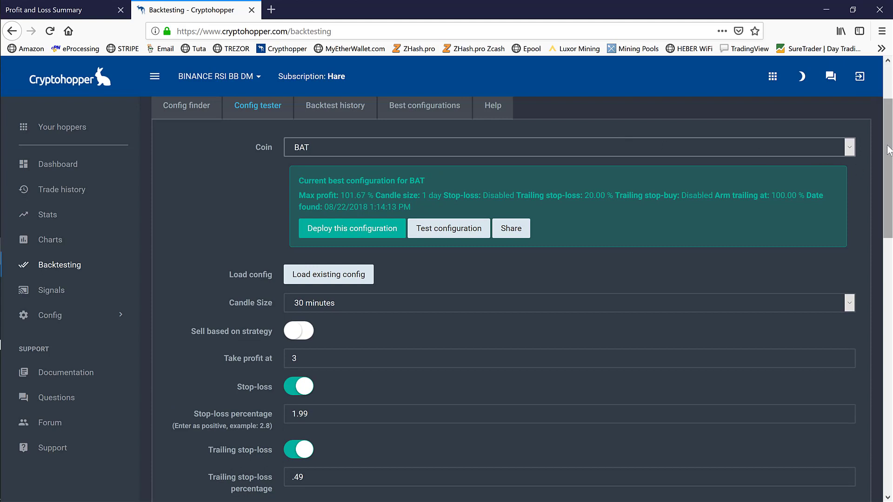
left_click_drag(889, 158, 889, 200)
scroll(330, 135, "down", 2)
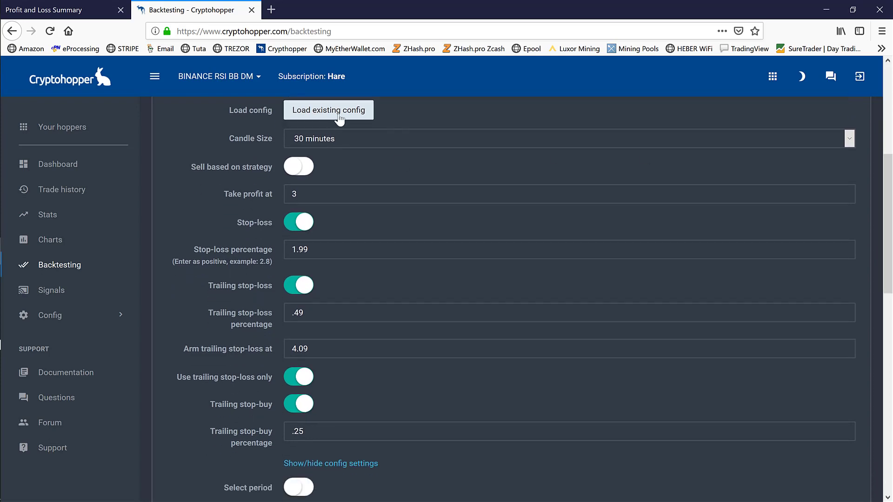
- Load the saved config (stop-loss 2.49, trailing .25, arm at 2.49) into the BAT form
left_click(339, 114)
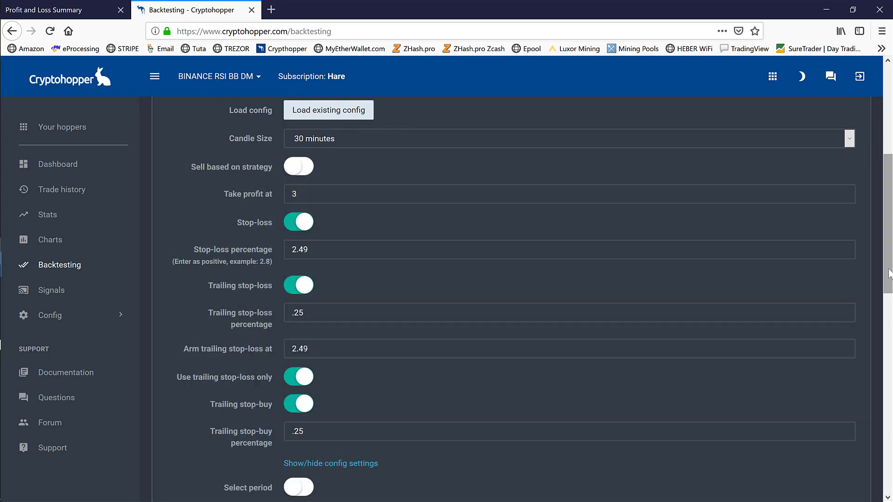
left_click_drag(890, 288, 890, 266)
scroll(339, 321, "down", 6)
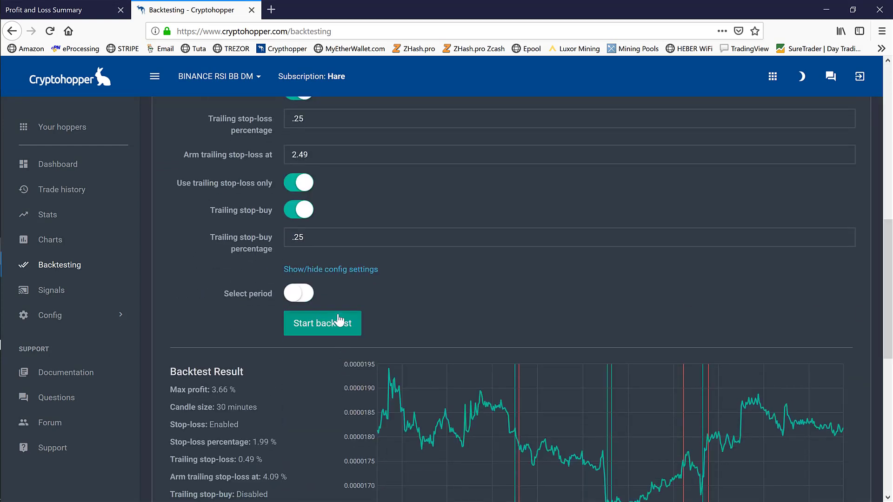
- Backtest BAT with these settings and review the 2.45% max profit and trade list
left_click(339, 320)
left_click_drag(888, 264, 888, 310)
left_click_drag(236, 304, 210, 304)
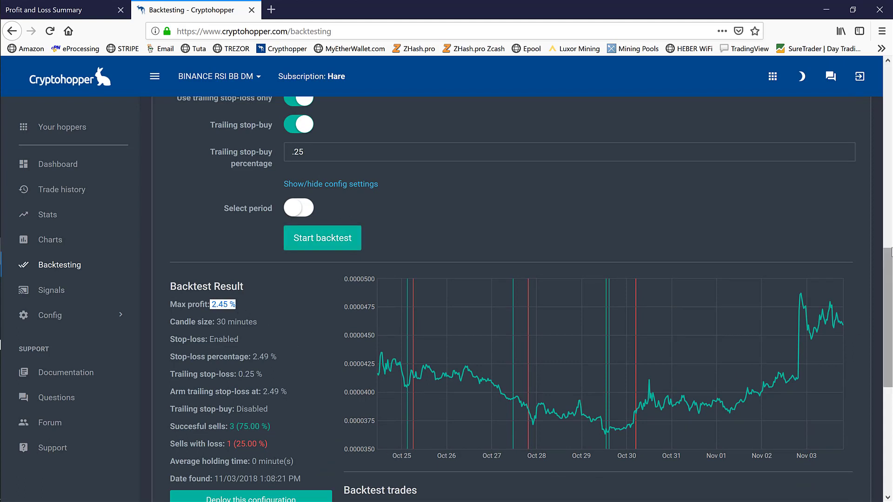
scroll(890, 281, "down", 5)
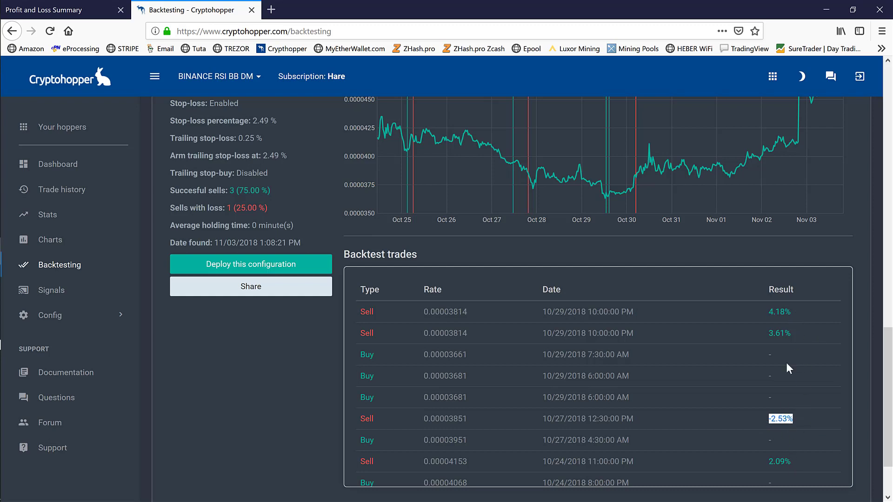
left_click_drag(886, 387, 883, 219)
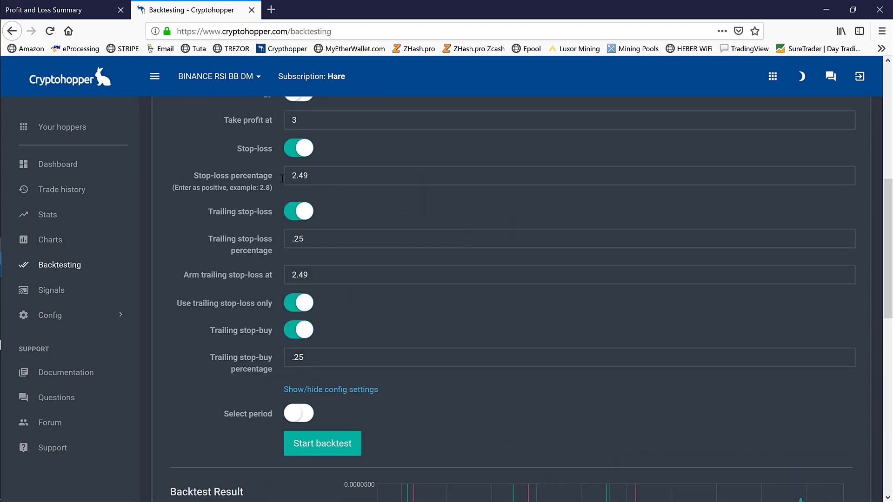
- Change BAT's stop-loss to 1.99, trailing stop-loss to .49 and arm-at value to 4.09
left_click_drag(309, 176, 281, 177)
type("1.99")
left_click_drag(316, 239, 264, 238)
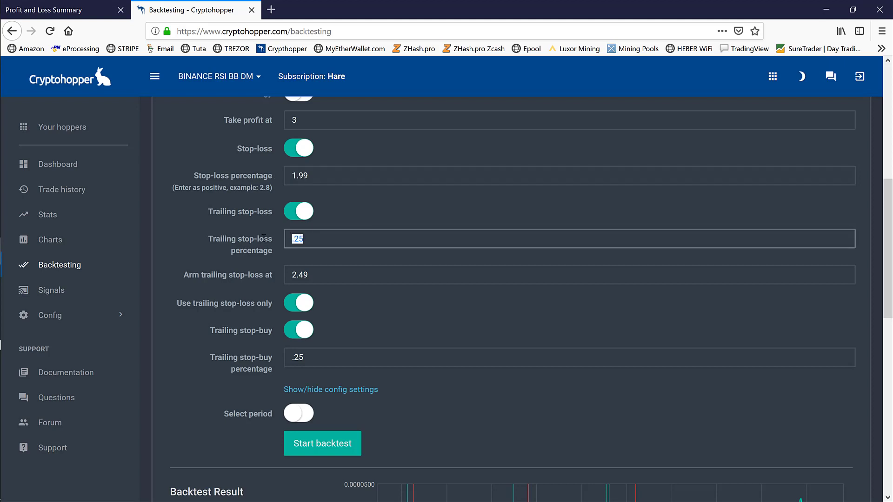
type(".49")
left_click_drag(315, 275, 250, 273)
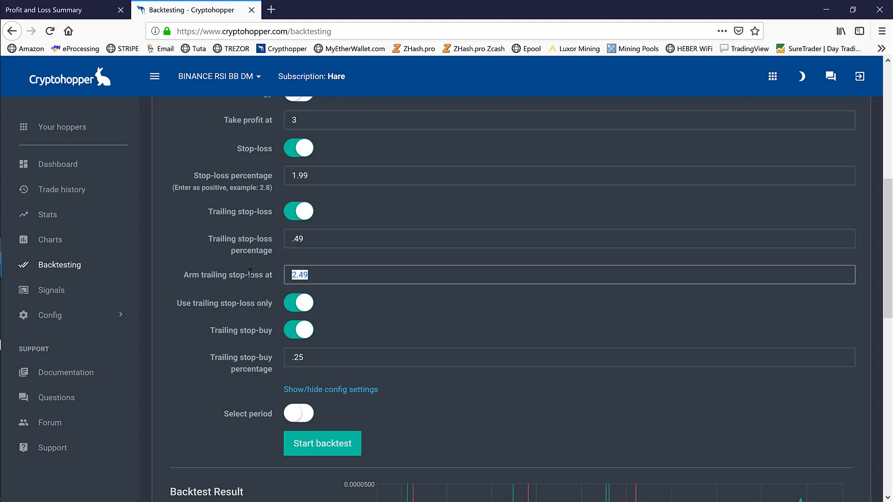
type("4.09")
- Rerun the BAT backtest and review the 3.07% max profit and single -2.20% loss
left_click(341, 444)
scroll(341, 445, "down", 2)
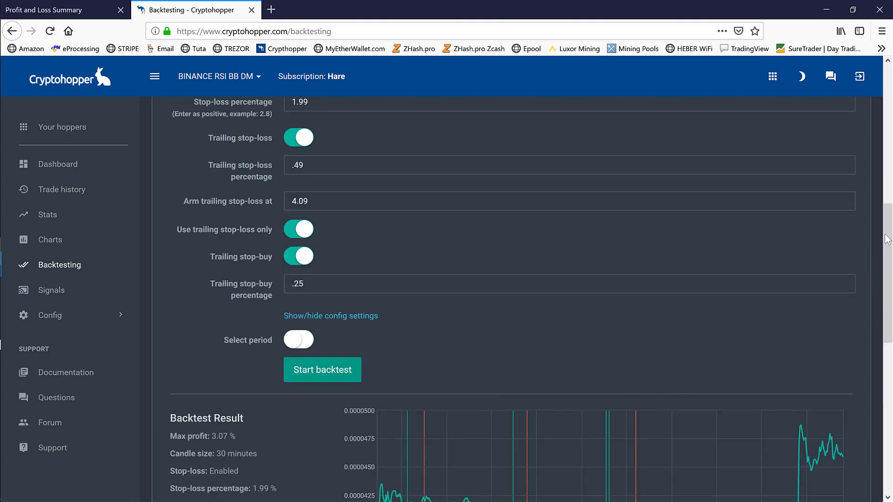
left_click_drag(887, 251, 887, 286)
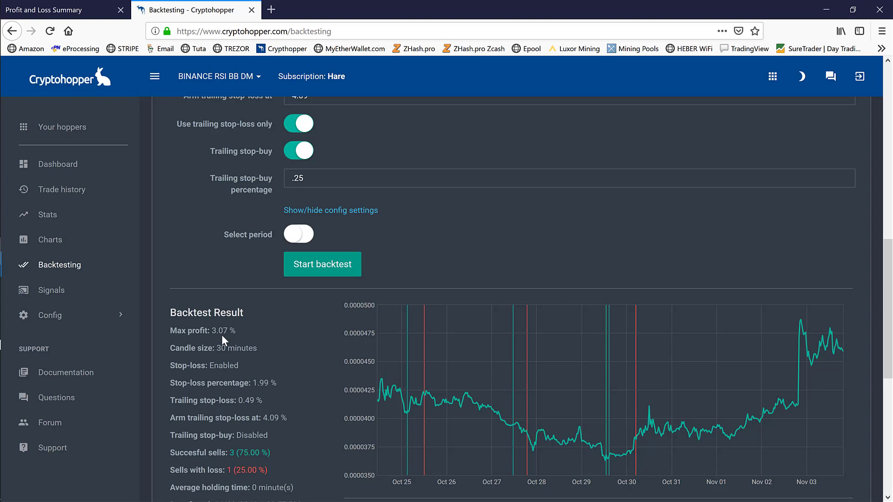
scroll(222, 334, "down", 1)
left_click_drag(212, 293, 241, 295)
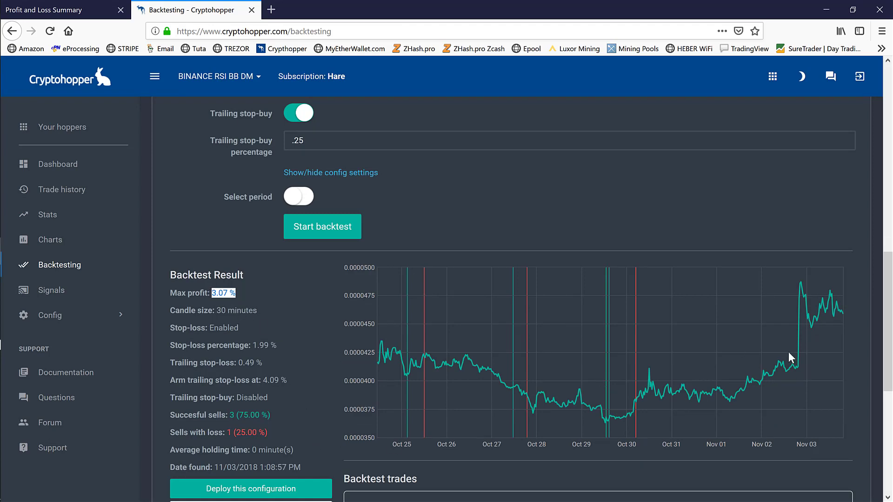
scroll(889, 310, "down", 3)
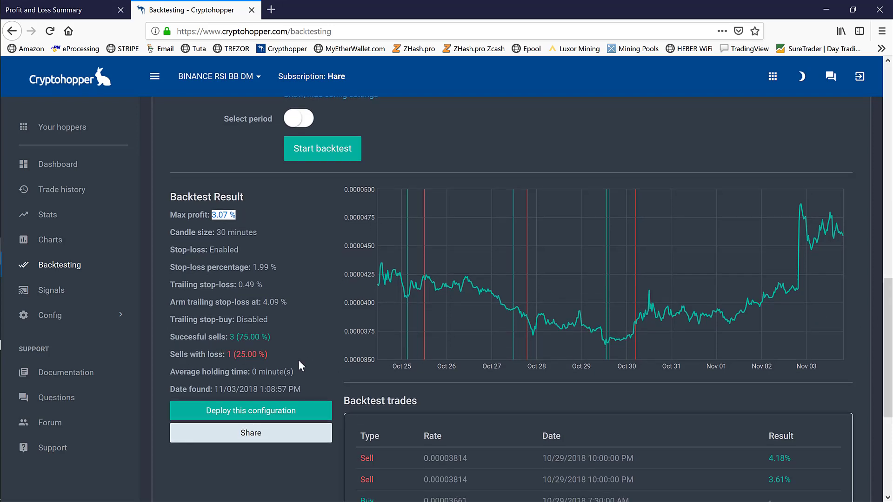
scroll(889, 332, "down", 2)
scroll(889, 353, "down", 5)
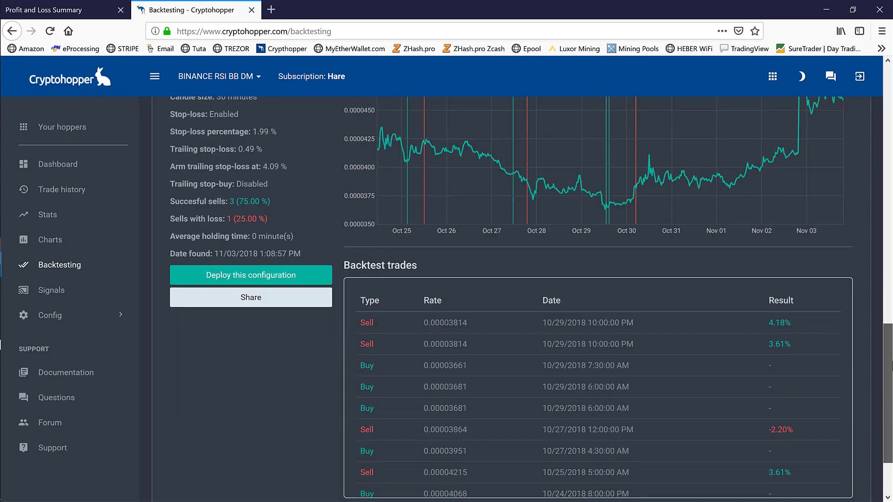
left_click_drag(801, 401, 764, 403)
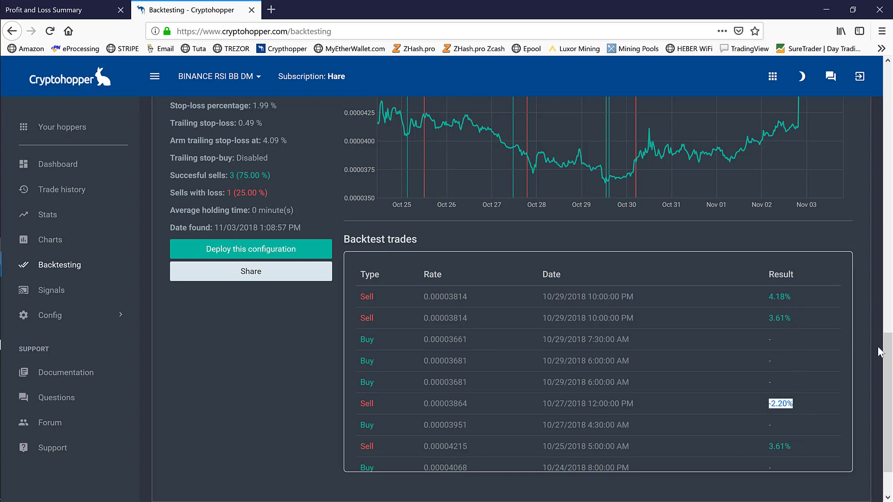
scroll(888, 328, "up", 3)
left_click_drag(887, 328, 872, 148)
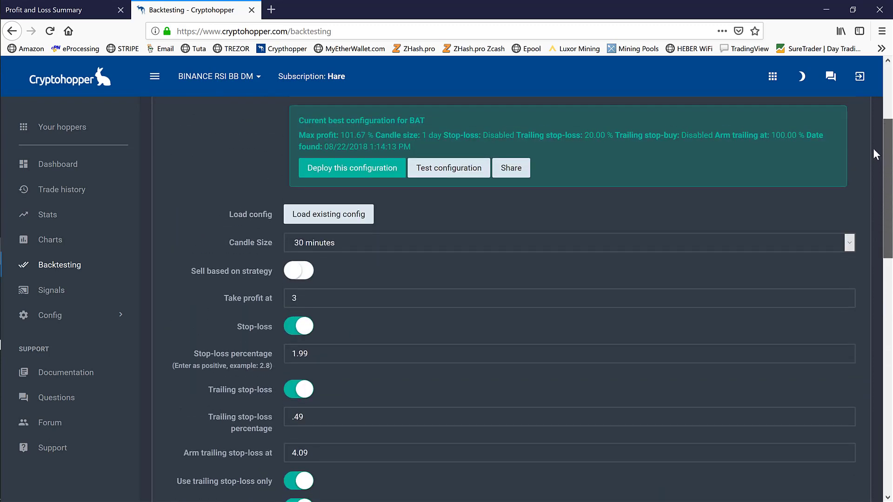
scroll(872, 148, "up", 5)
scroll(888, 143, "down", 5)
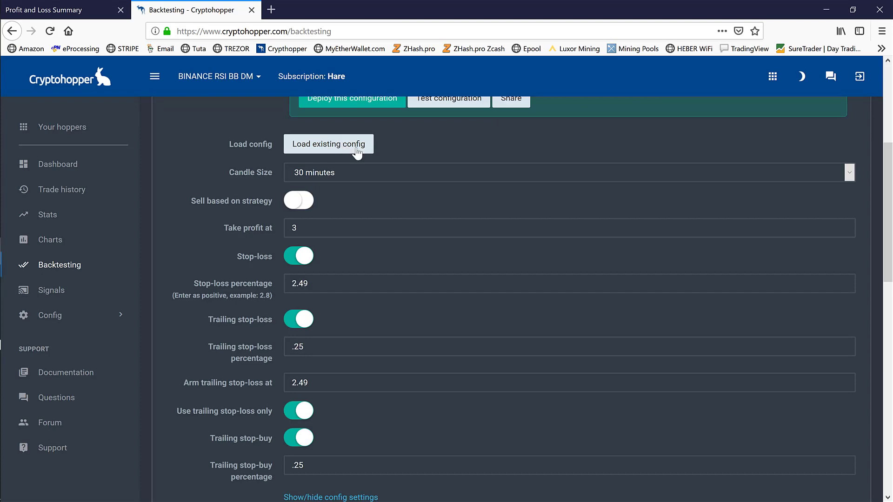
scroll(338, 294, "down", 4)
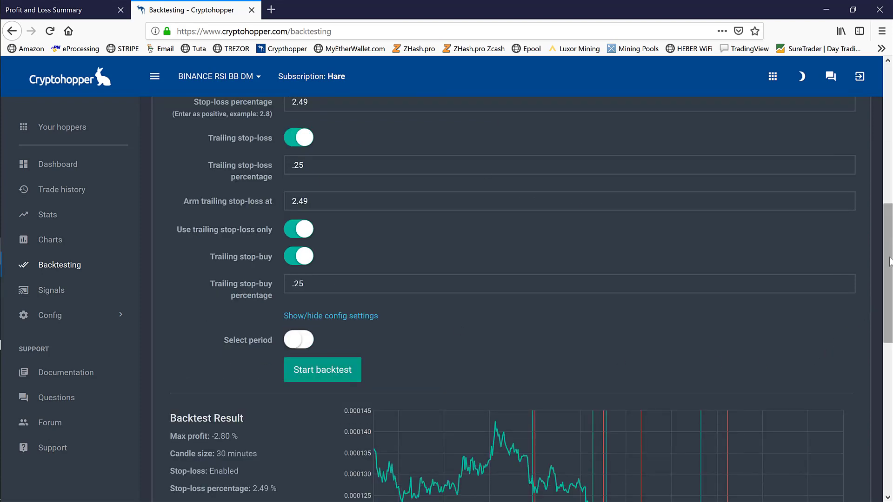
scroll(886, 302, "down", 3)
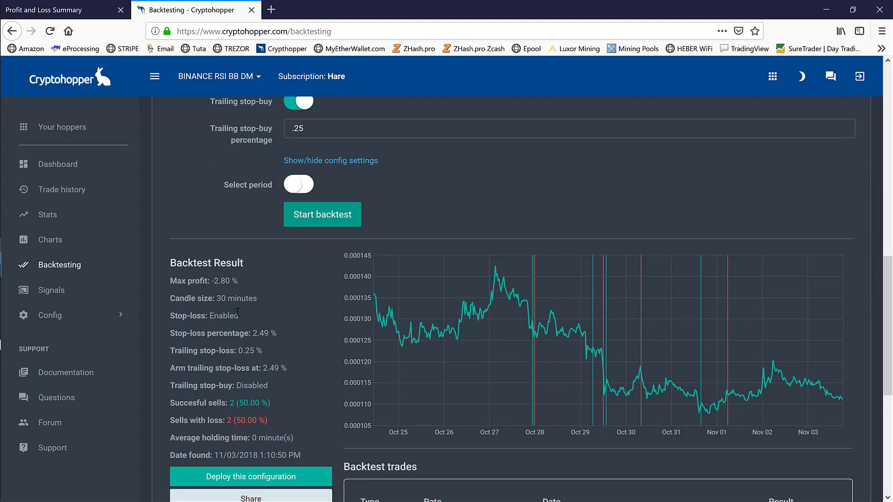
left_click_drag(240, 281, 211, 281)
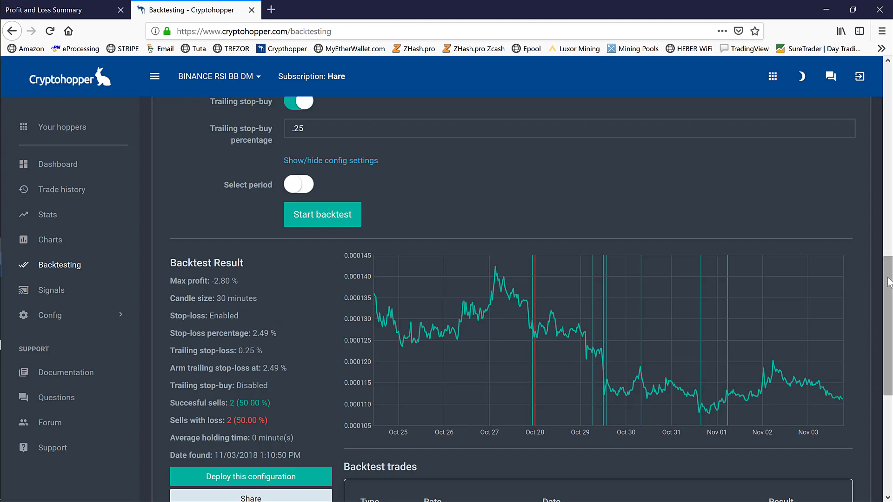
left_click_drag(888, 286, 889, 366)
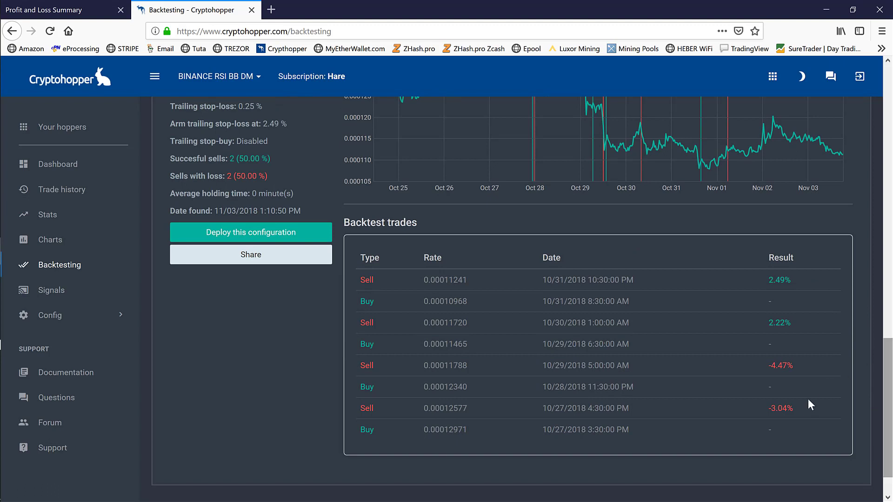
left_click_drag(797, 406, 760, 406)
left_click_drag(793, 364, 758, 367)
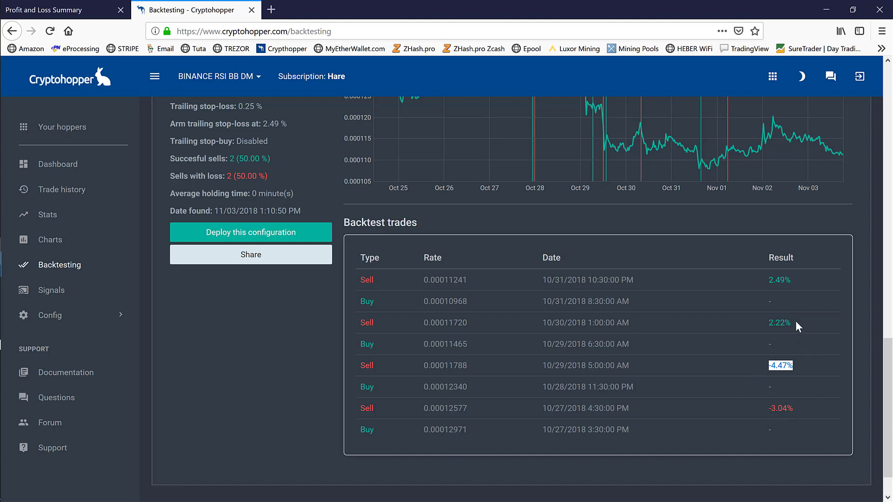
left_click_drag(795, 320, 762, 317)
left_click_drag(766, 276, 791, 279)
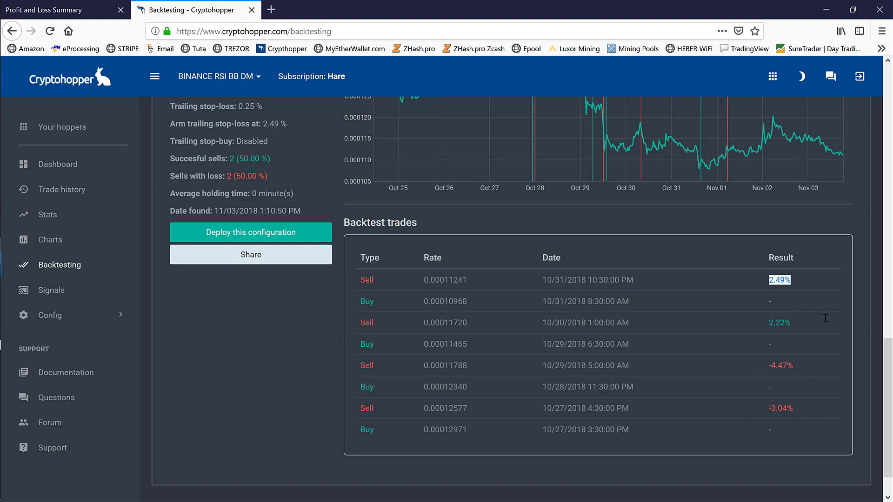
left_click_drag(886, 345, 882, 193)
- Enter stop-loss 1.99, trailing stop-loss .49 and arm trailing stop-loss at 4.09
scroll(437, 254, "down", 1)
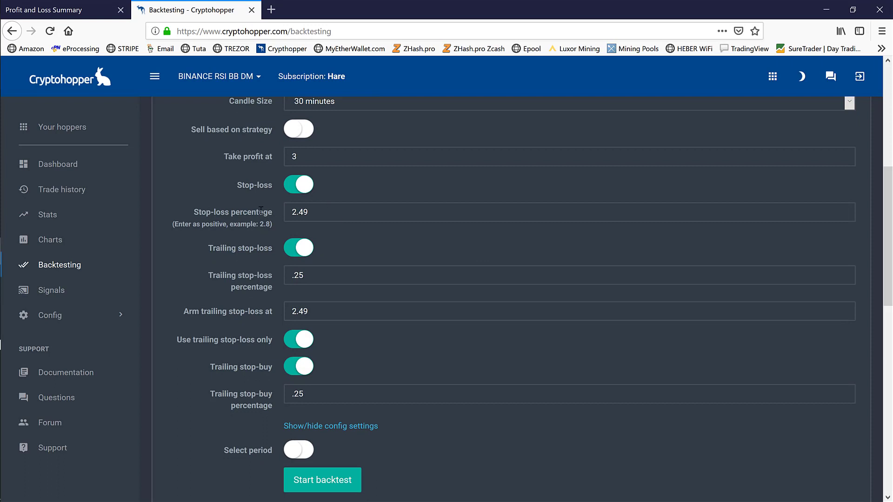
left_click(261, 211)
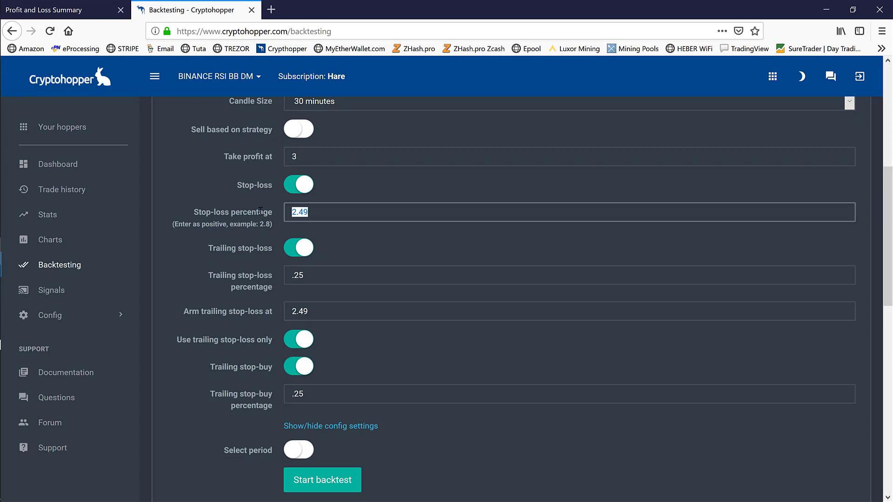
type("1.99")
left_click(285, 274)
type(".49")
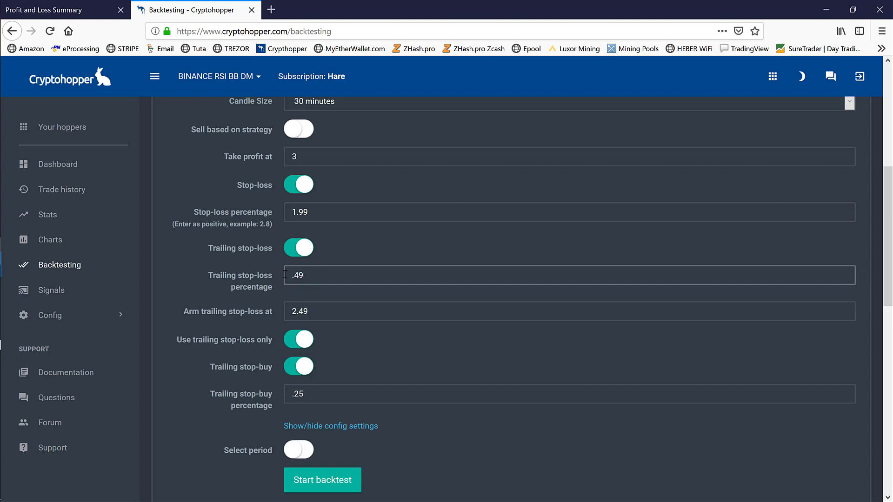
left_click(268, 310)
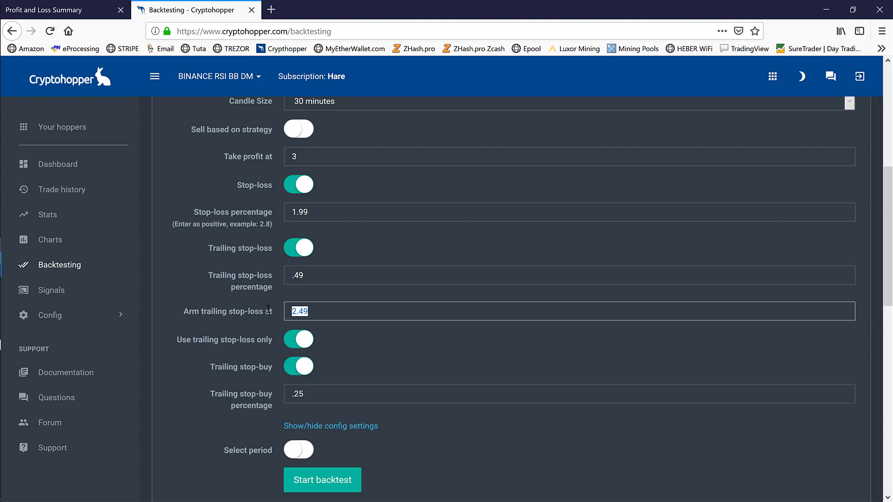
type("4.99")
- Run the backtest and check the -2.17% max profit and the successful and losing sell counts
scroll(375, 262, "down", 5)
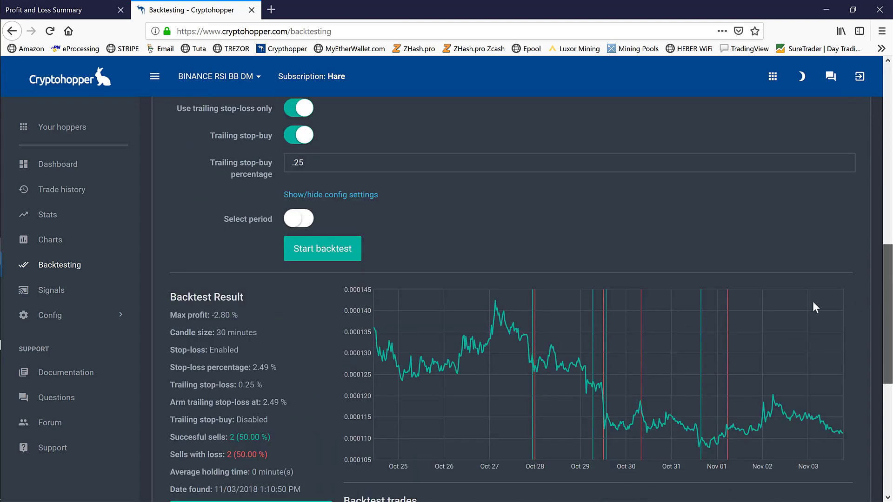
left_click(356, 228)
scroll(342, 245, "up", 3)
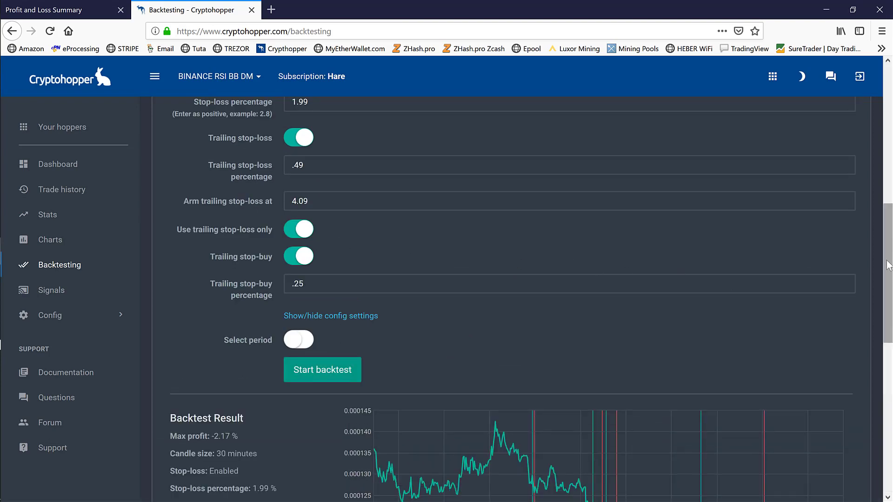
scroll(890, 297, "down", 3)
scroll(435, 335, "down", 1)
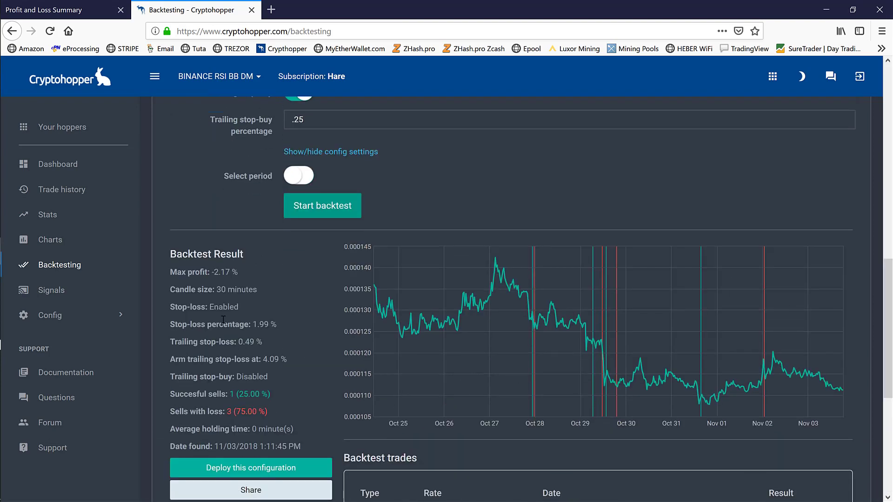
left_click_drag(210, 272, 232, 273)
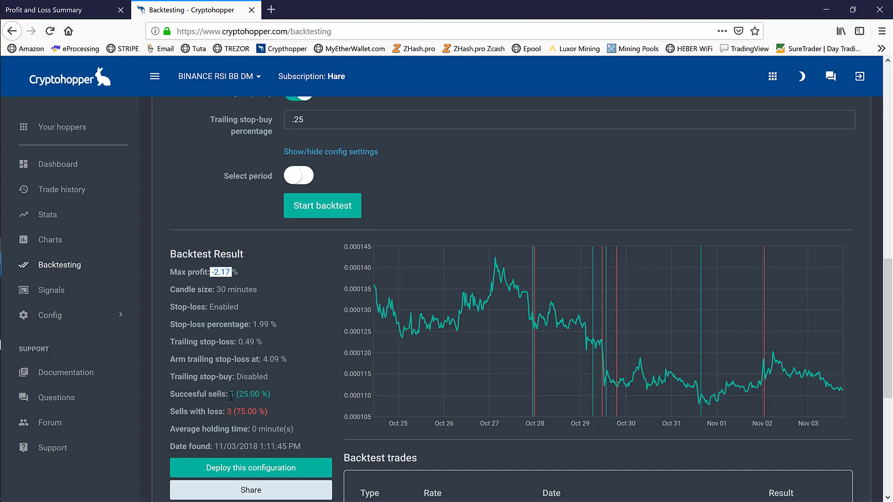
left_click_drag(231, 395, 285, 393)
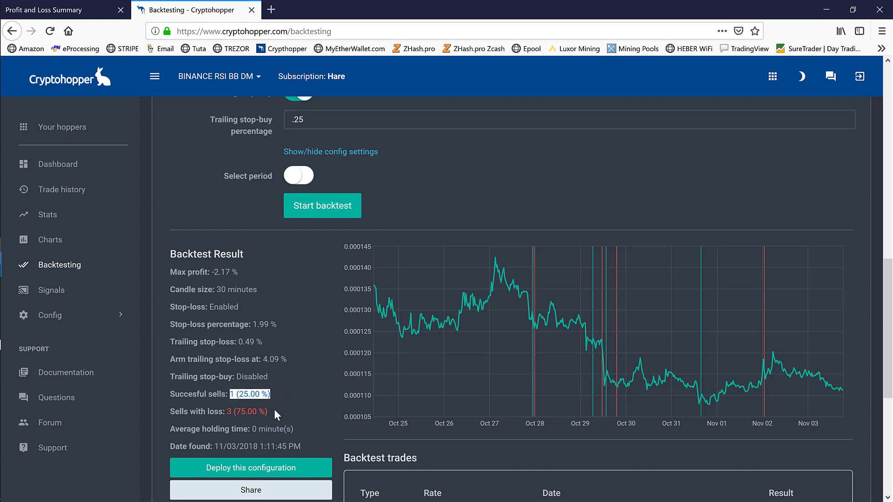
left_click_drag(269, 411, 260, 394)
- Review the trades (5.11% win, -2.16% and -3.04% losses) and recheck the -2.17% max profit
scroll(837, 293, "down", 5)
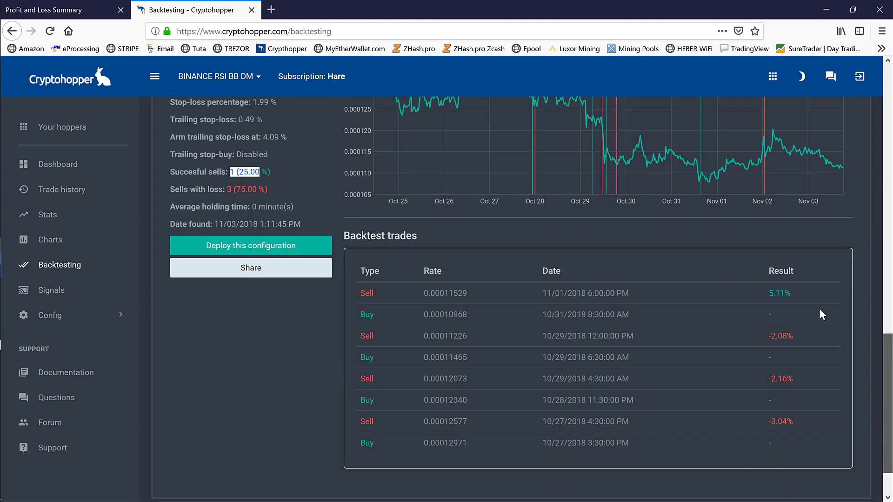
left_click_drag(797, 291, 746, 292)
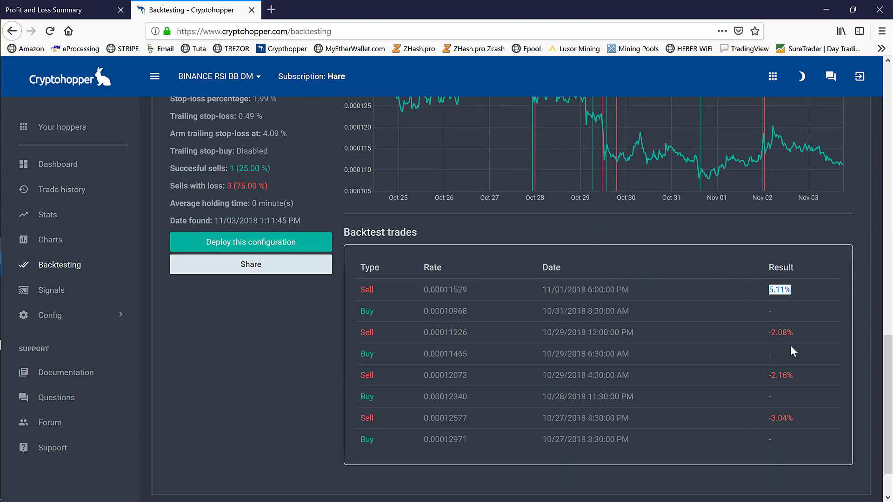
left_click_drag(798, 334, 782, 333)
left_click_drag(799, 378, 783, 378)
left_click_drag(799, 421, 766, 419)
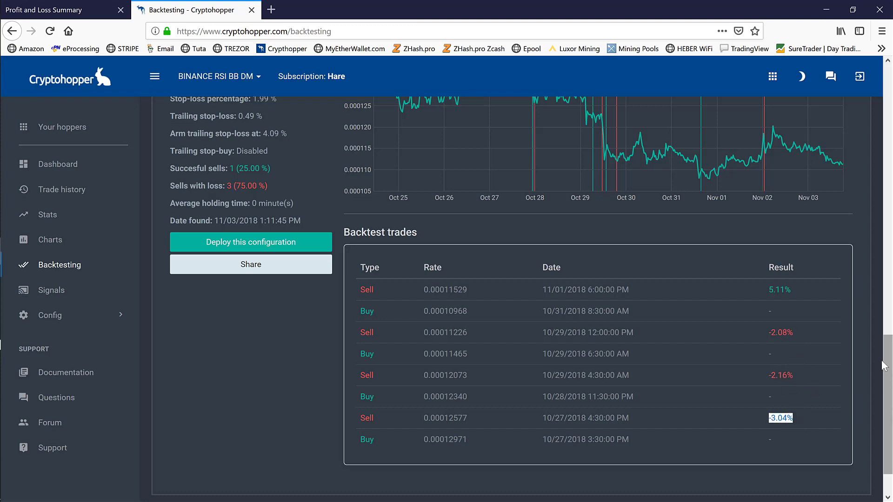
scroll(794, 422, "up", 3)
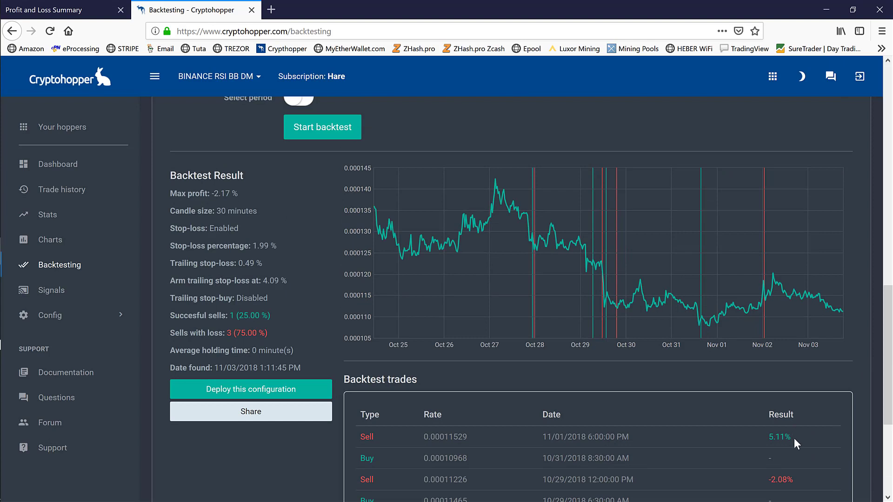
left_click_drag(794, 439, 746, 439)
mouse_move(262, 316)
left_mouse_down()
mouse_move(277, 329)
mouse_move(270, 334)
mouse_move(261, 316)
mouse_move(273, 320)
left_mouse_up()
scroll(889, 352, "down", 3)
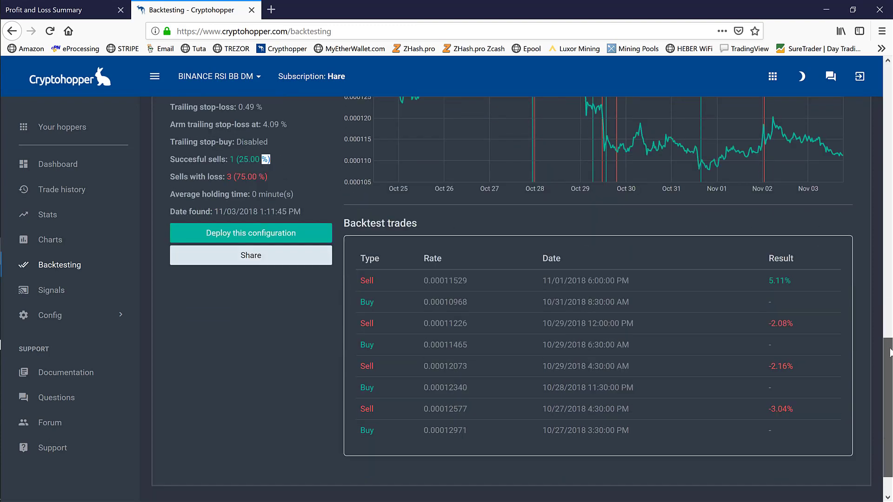
left_click_drag(889, 352, 885, 229)
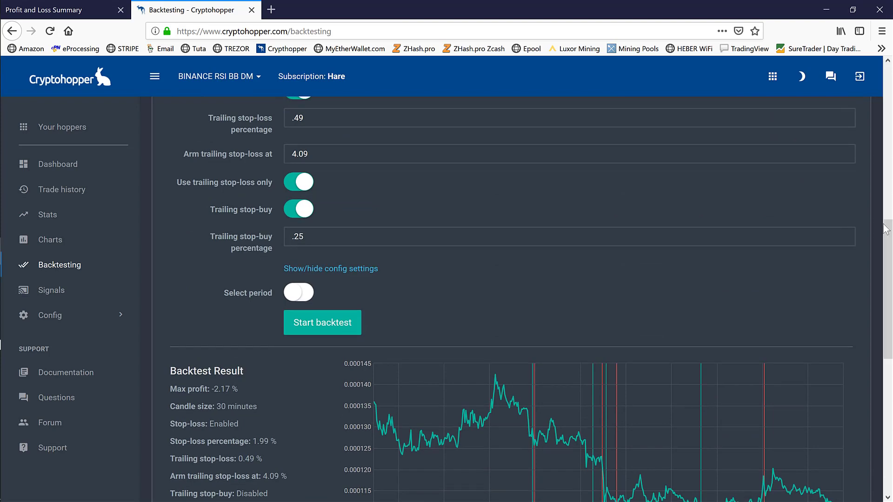
scroll(886, 229, "up", 1)
scroll(888, 199, "up", 3)
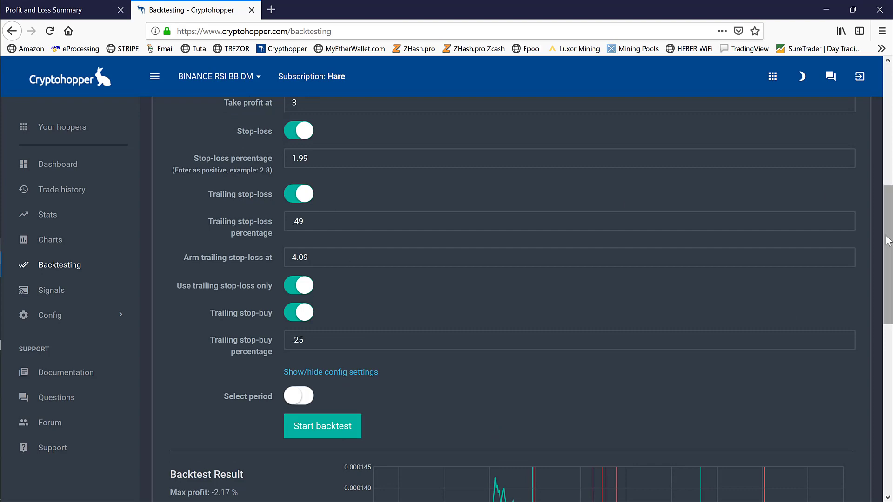
scroll(891, 245, "down", 8)
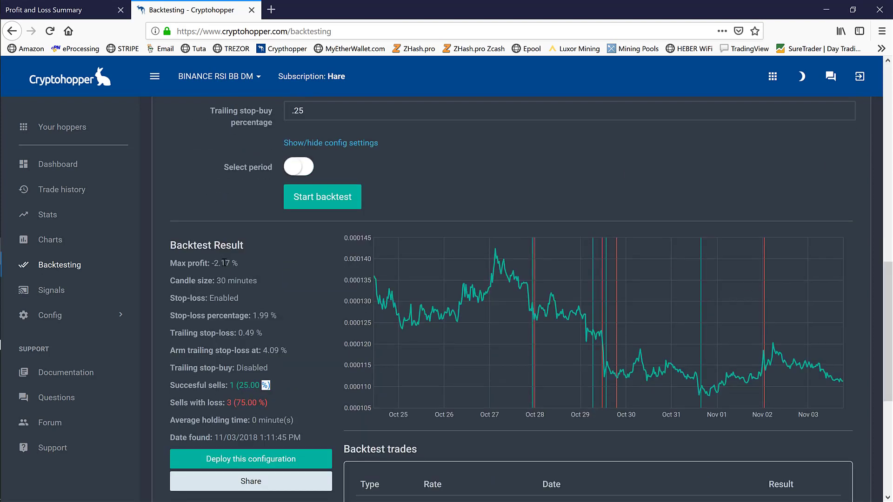
left_click_drag(238, 263, 202, 264)
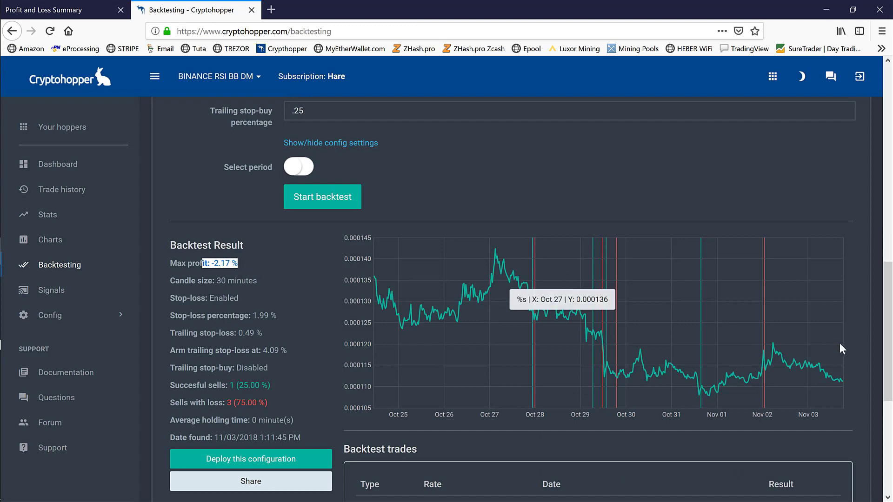
scroll(890, 286, "up", 5)
scroll(890, 286, "up", 3)
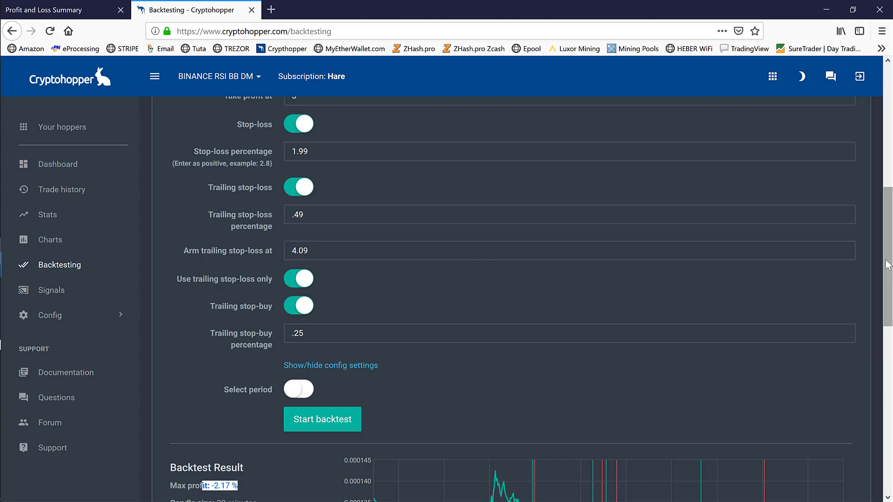
- Switch the tester coin to GTO
left_click_drag(886, 259, 885, 139)
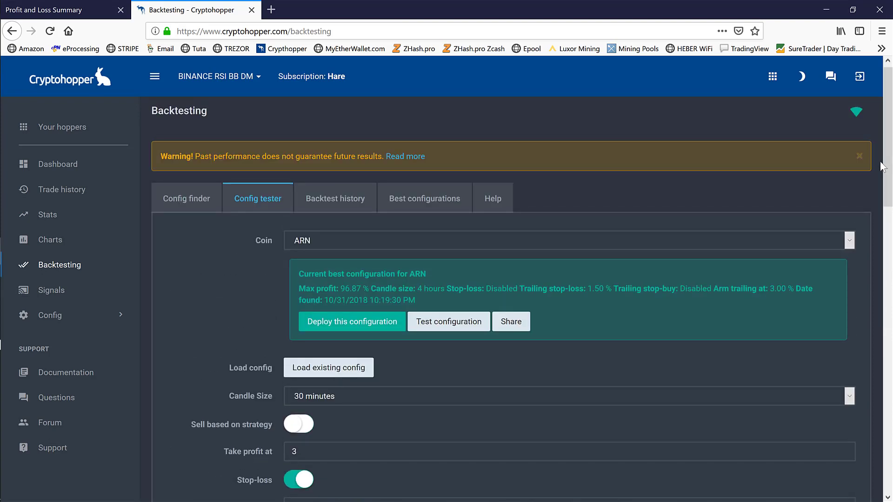
left_click(849, 241)
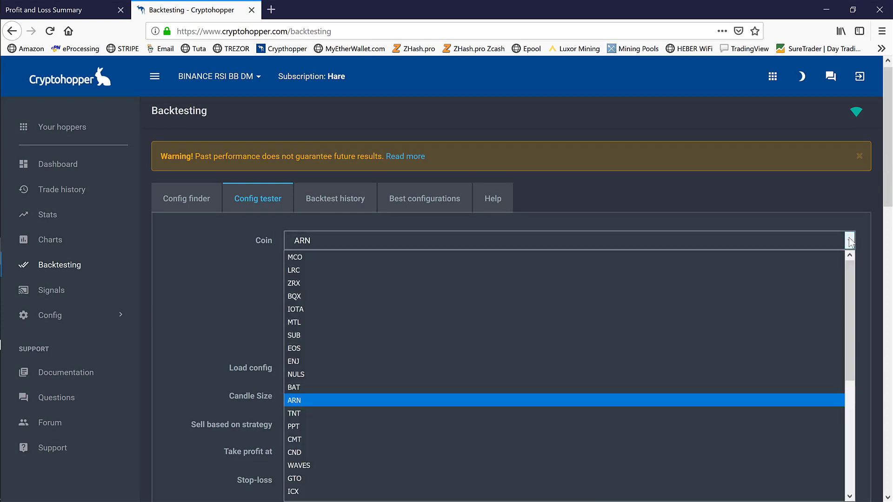
key("z")
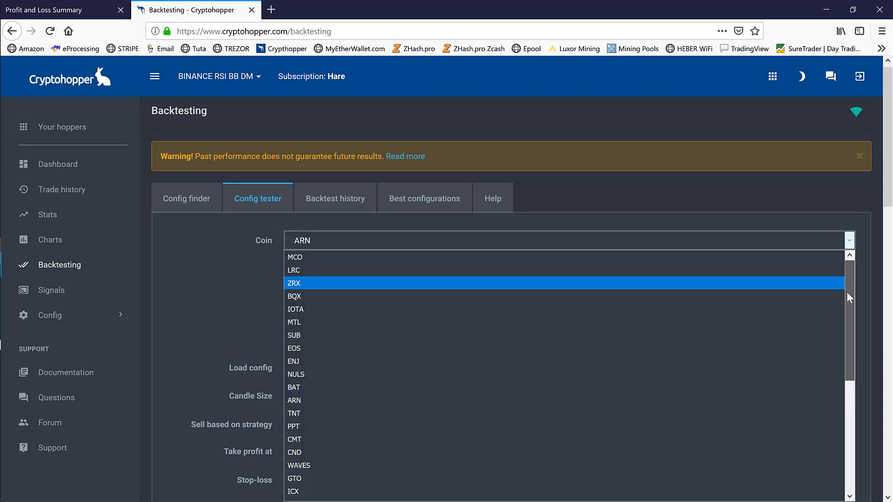
scroll(703, 449, "down", 1)
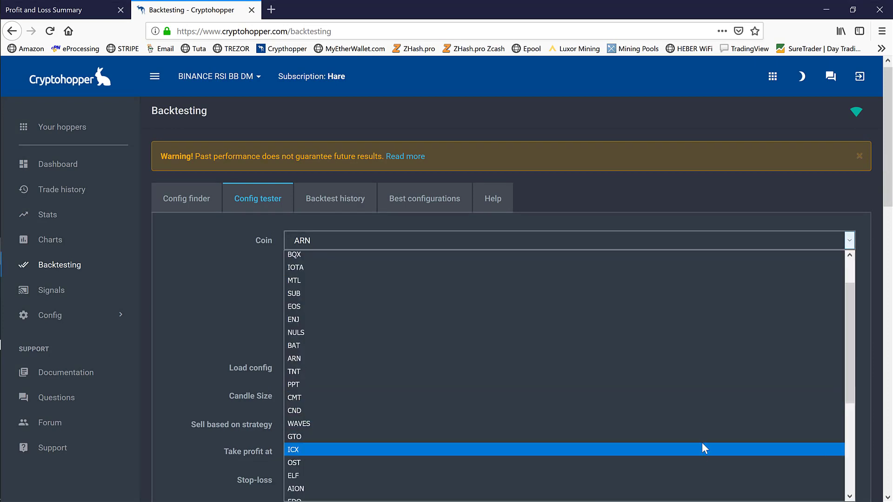
left_click(694, 437)
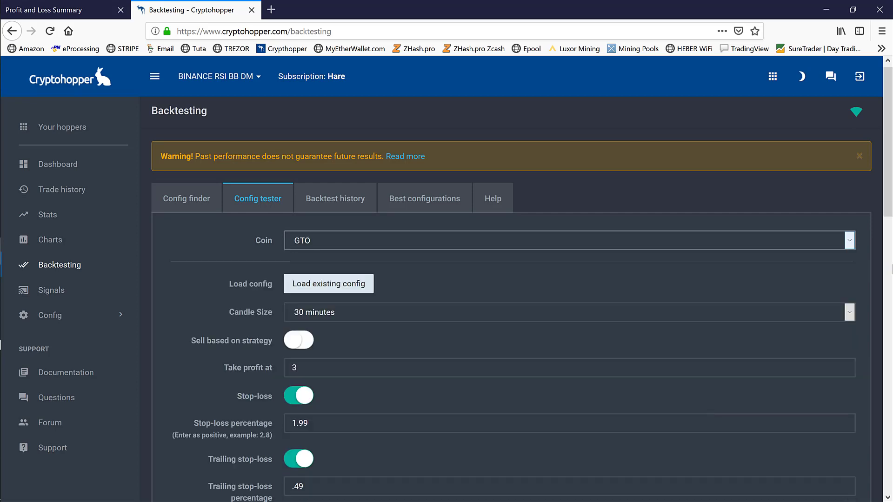
scroll(888, 102, "up", 1)
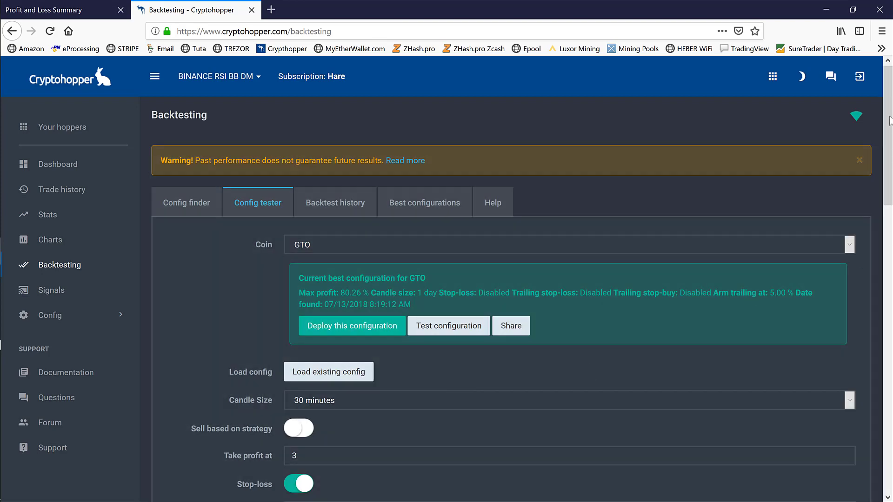
left_click_drag(888, 112, 891, 191)
- Backtest GTO with the loaded config and review the 3.22% max profit result
scroll(363, 276, "down", 5)
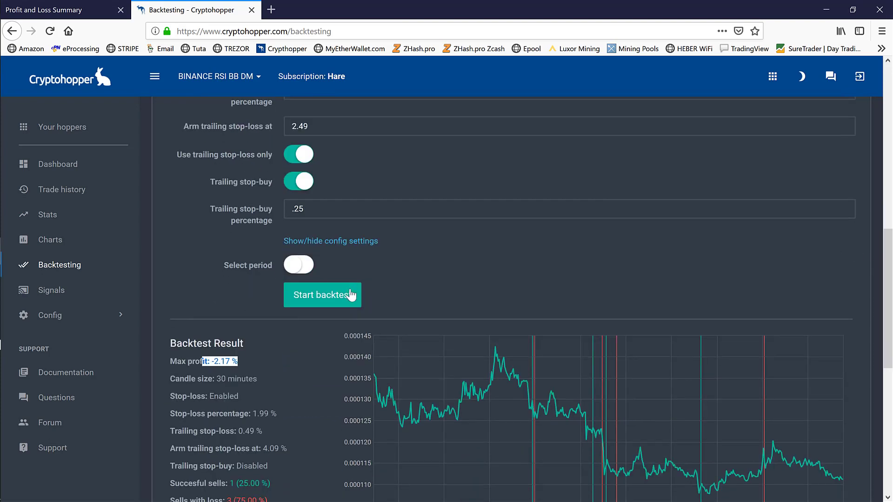
left_click(349, 294)
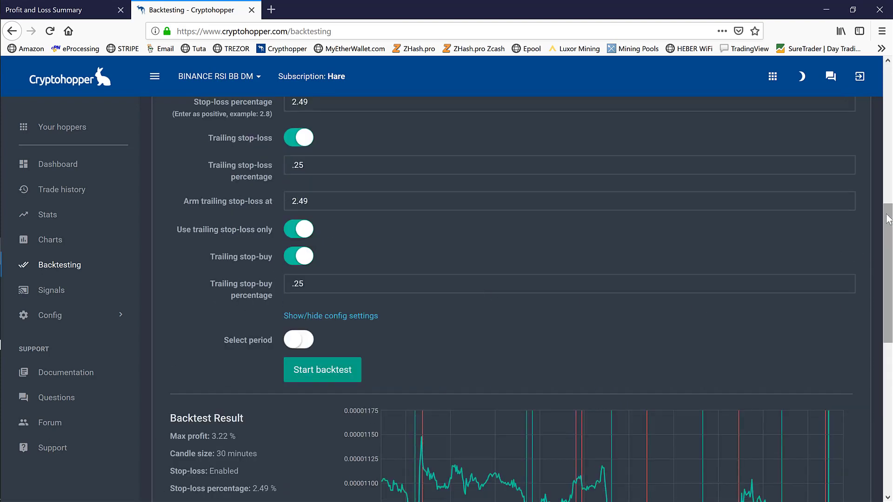
scroll(891, 266, "down", 4)
scroll(253, 355, "down", 1)
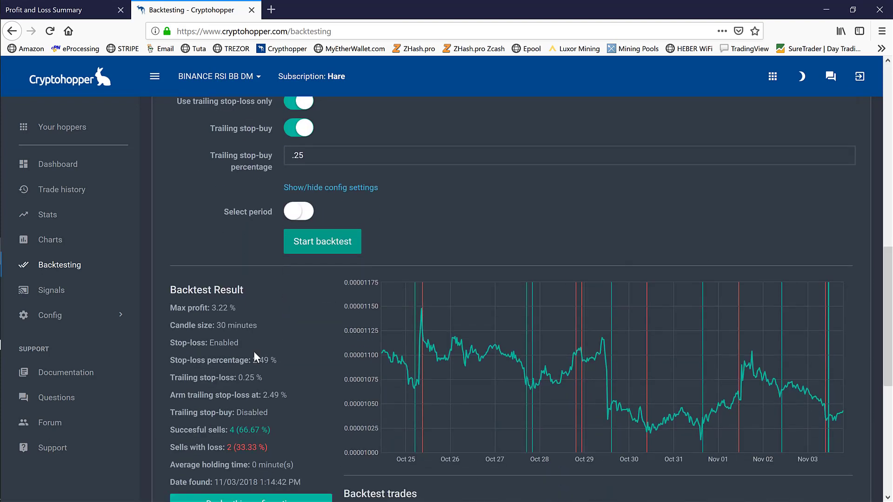
left_click_drag(236, 308, 209, 305)
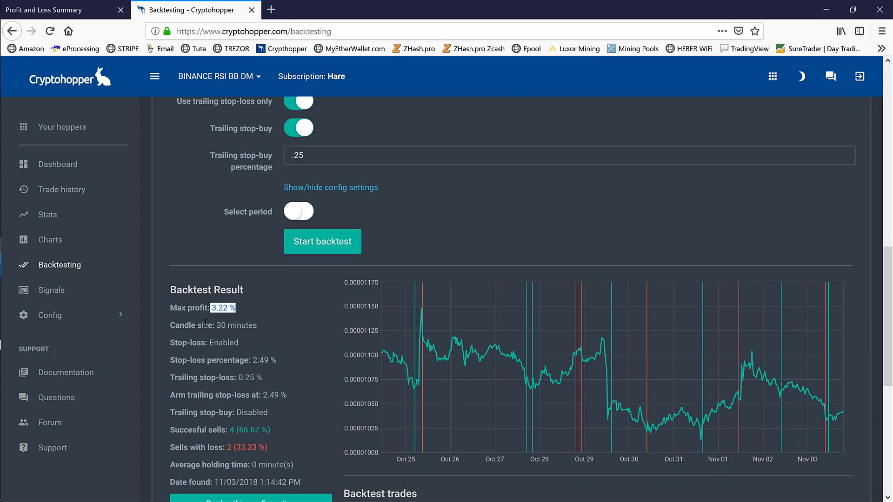
scroll(327, 349, "down", 1)
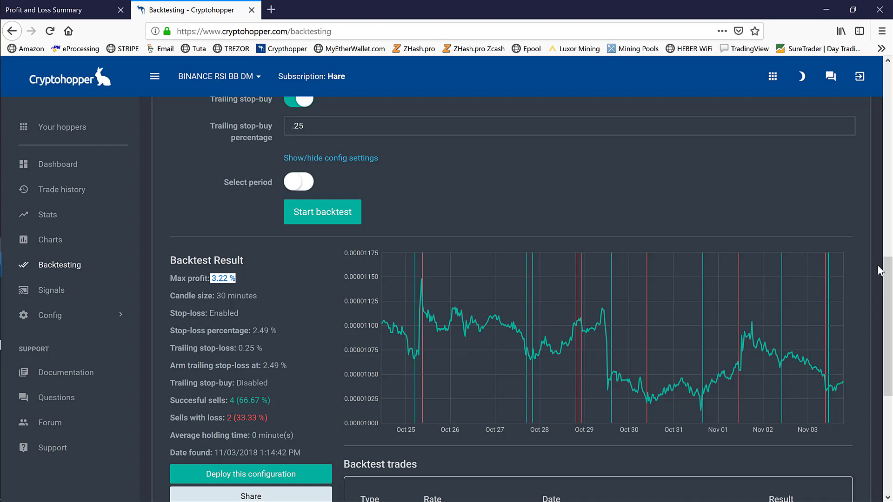
scroll(880, 269, "down", 5)
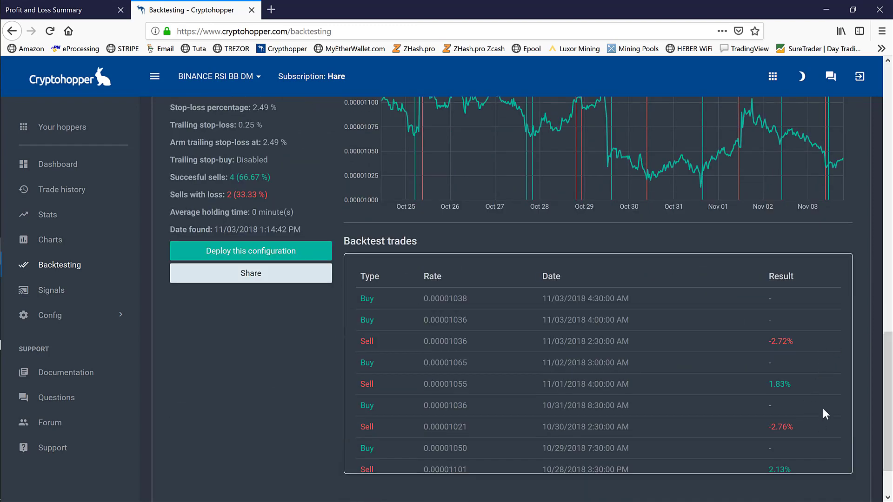
- Set GTO's stop-loss to 1.99, arm-at value to 4.09 and trailing stop-loss to .49
scroll(888, 404, "up", 10)
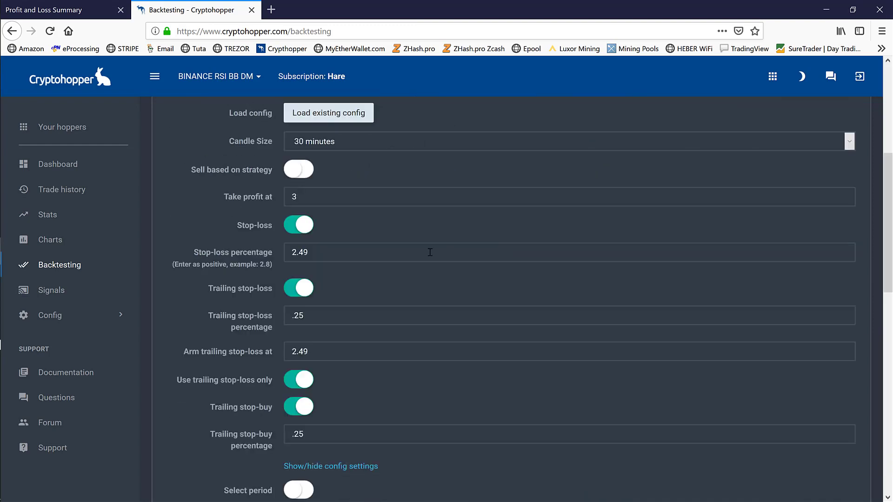
left_click_drag(362, 254, 272, 259)
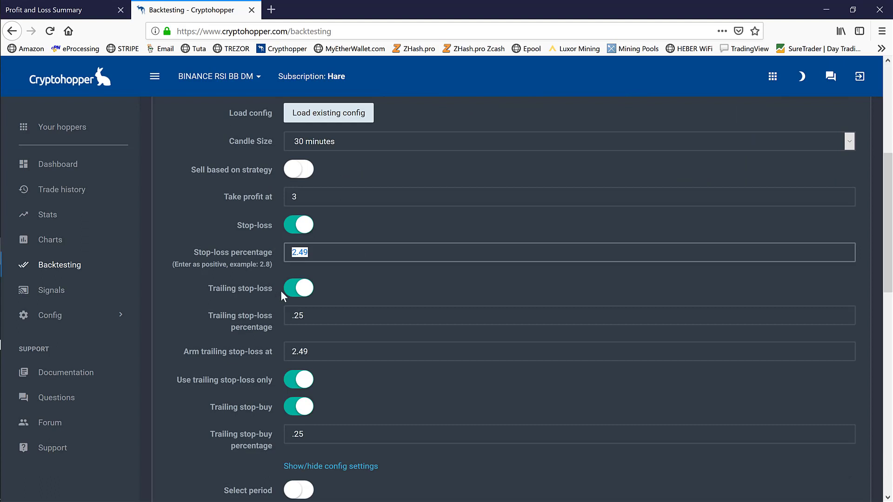
type("1.99")
left_click_drag(319, 350, 278, 351)
type("4.09")
left_click_drag(312, 314, 268, 314)
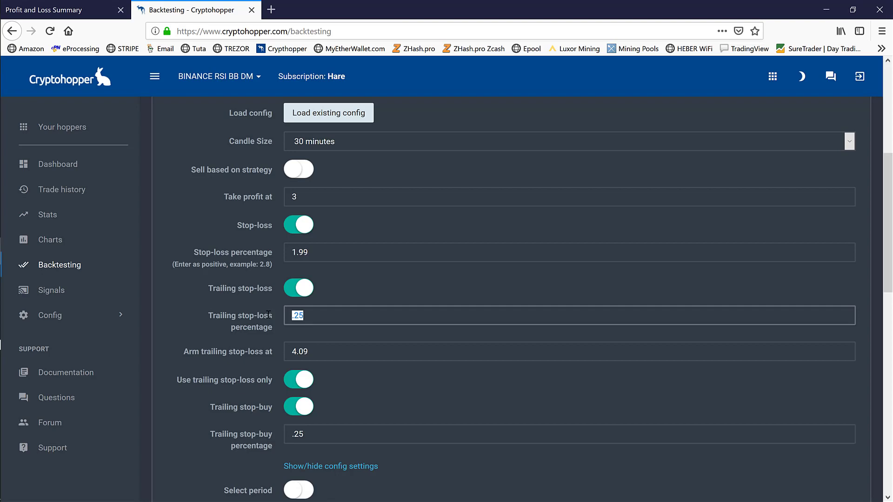
type(".49")
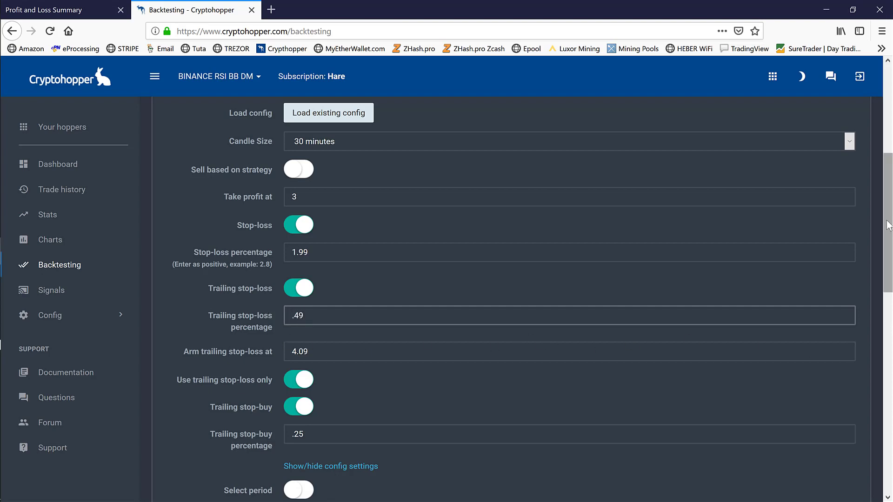
- Rerun the GTO backtest and review the 1.50% max profit and 3 losing sells
scroll(491, 272, "down", 6)
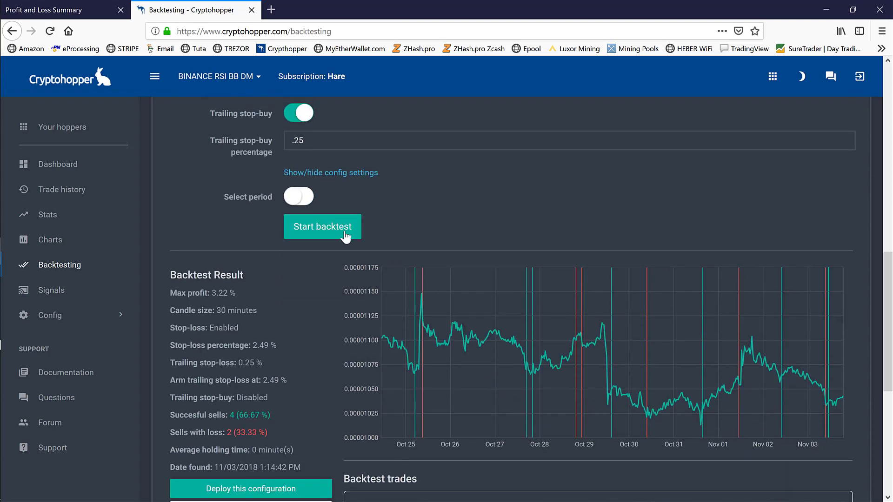
left_click(320, 225)
scroll(329, 229, "up", 3)
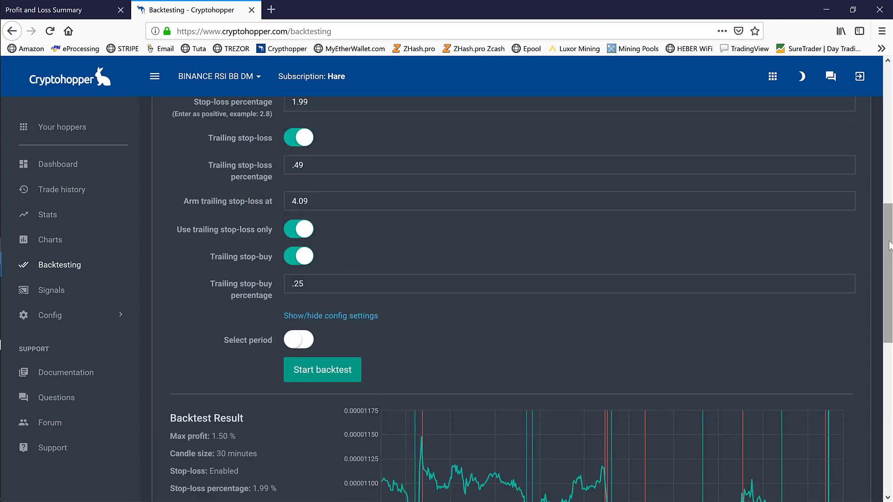
scroll(203, 354, "down", 3)
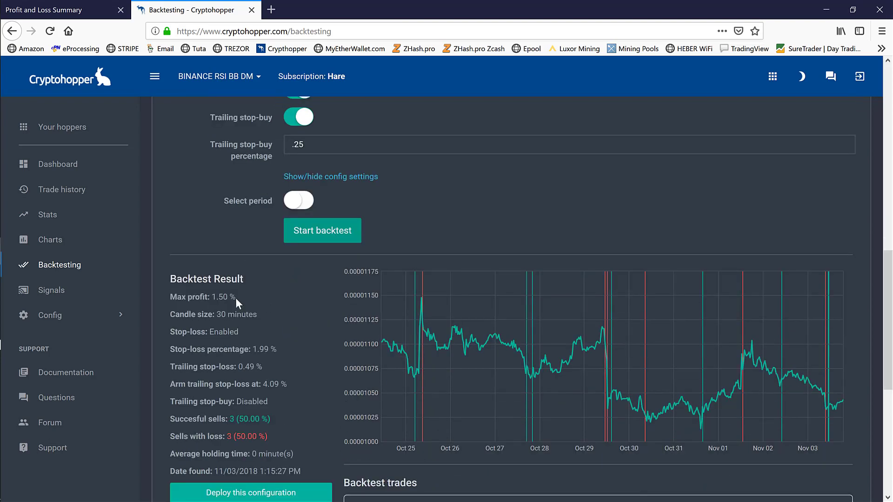
left_click_drag(236, 297, 212, 296)
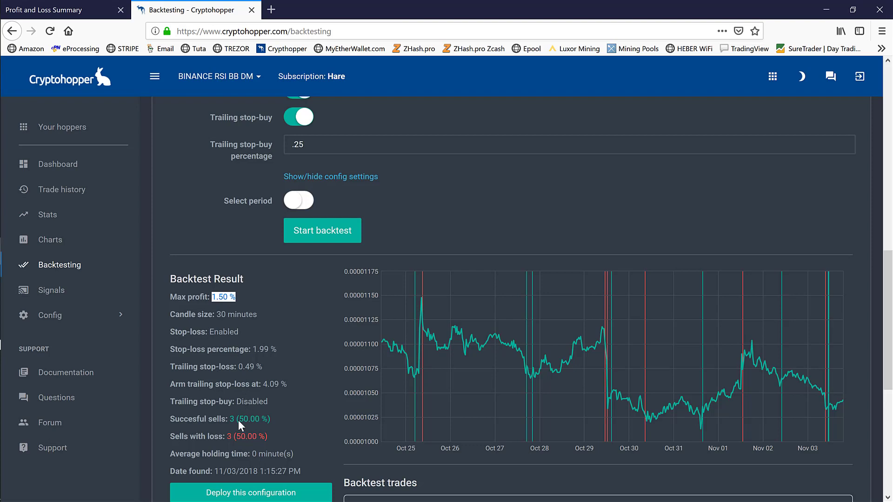
left_click_drag(232, 419, 268, 436)
left_click(228, 436)
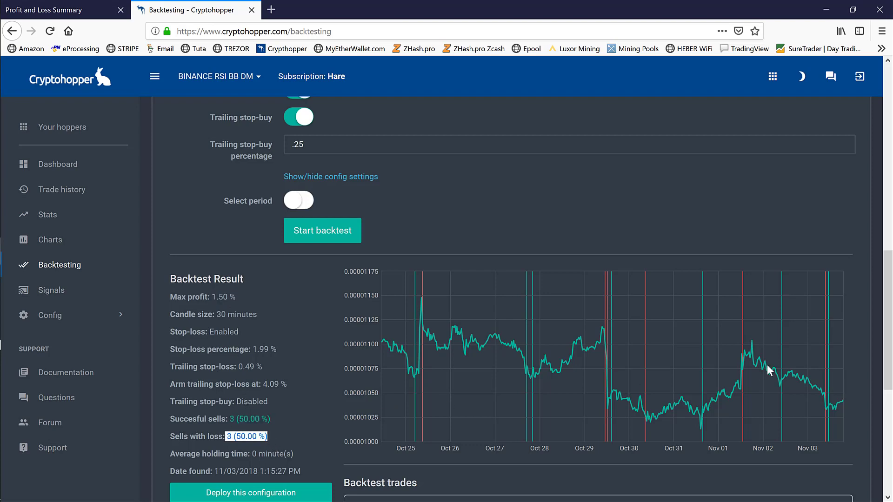
left_click_drag(888, 274, 889, 99)
- Backtest NULS with stop-loss 2.49 and trailing .25 armed at 2.49, yielding -0.27% max profit
left_click(850, 198)
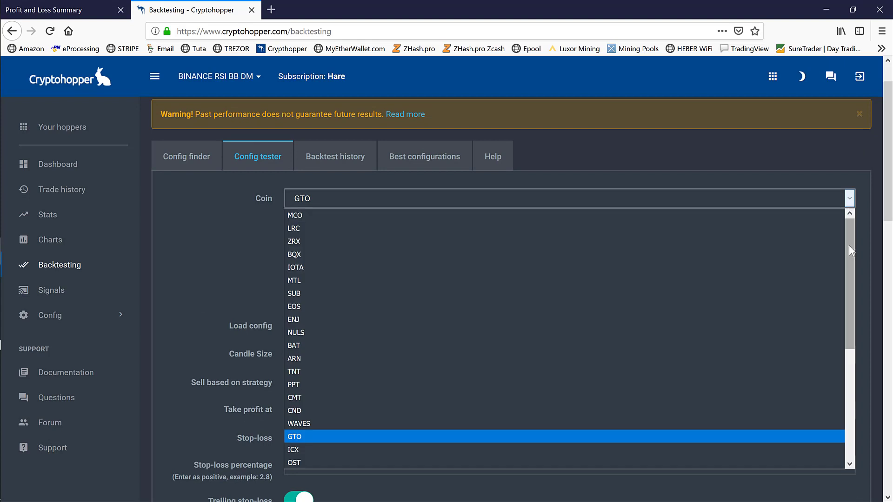
left_click(407, 331)
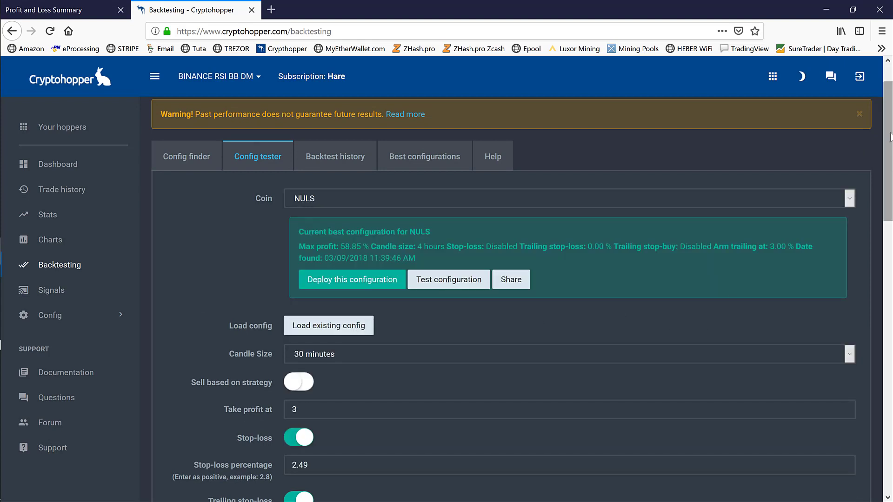
scroll(511, 298, "down", 4)
scroll(338, 298, "down", 5)
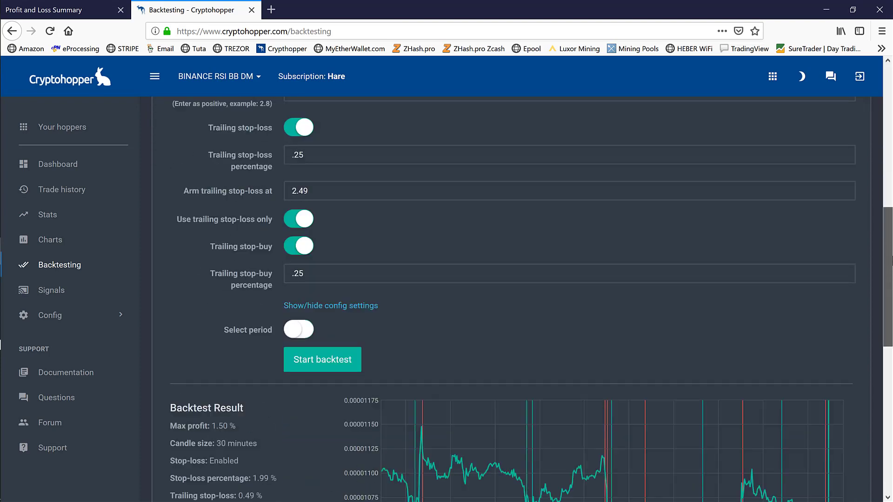
left_click(338, 301)
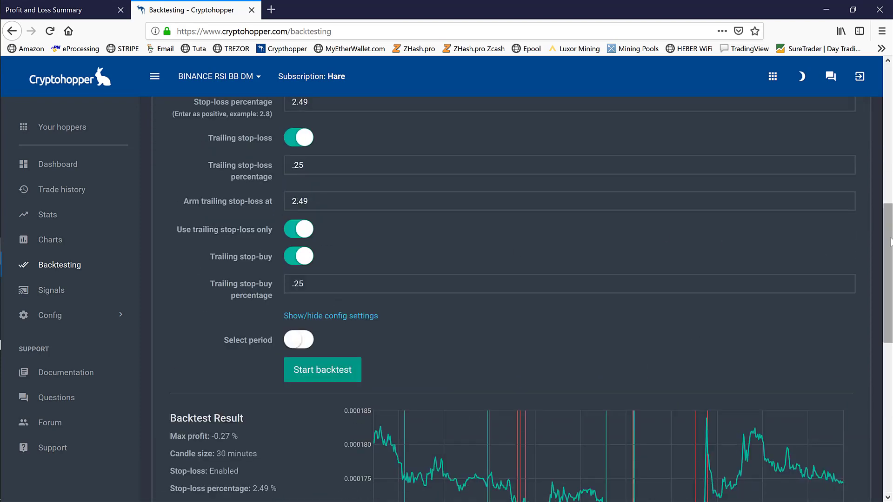
scroll(237, 218, "down", 5)
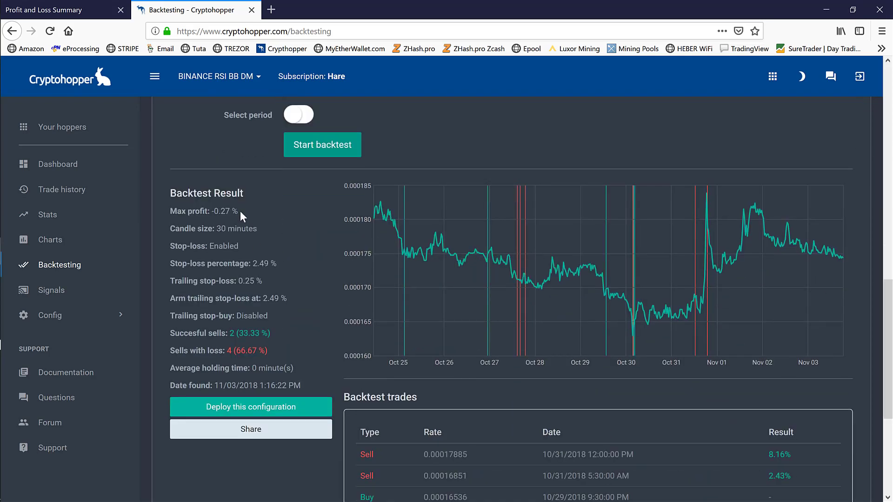
left_click_drag(240, 210, 212, 210)
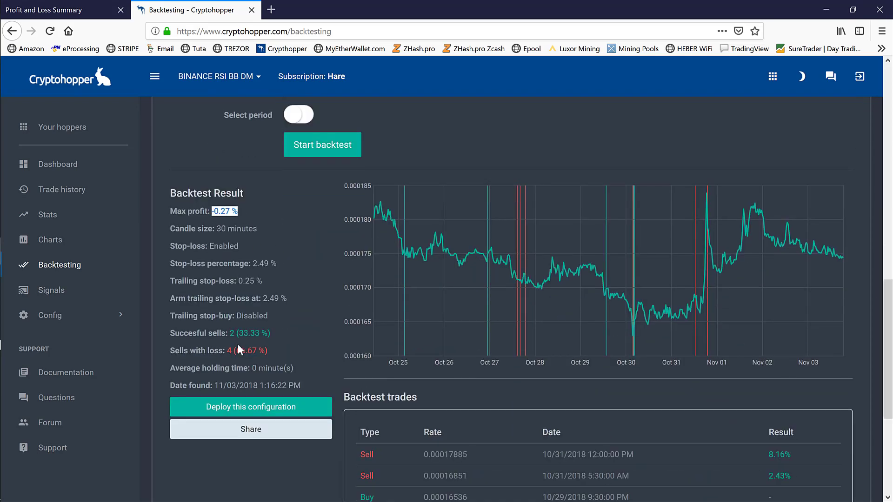
left_click(243, 224)
- Enter stop-loss 1.99%, trailing stop-loss 0.49% armed at 4.09%, and start the NULS backtest
scroll(879, 238, "up", 2)
scroll(877, 228, "up", 5)
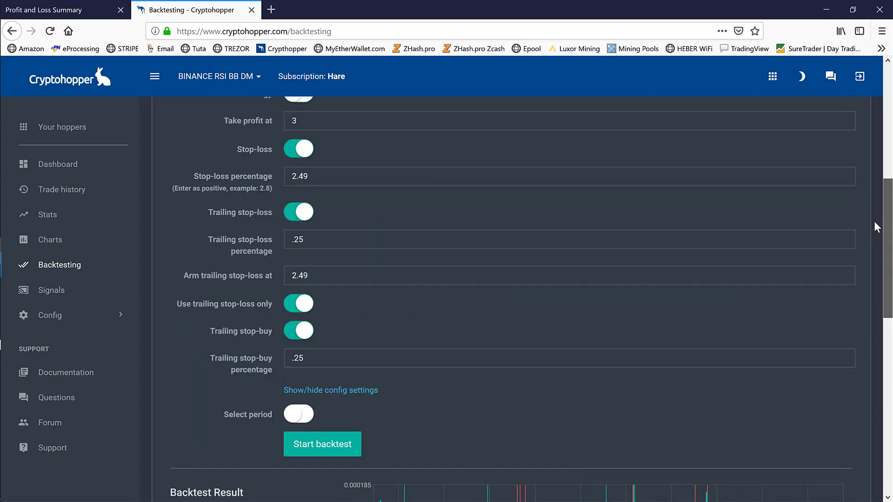
left_click(267, 179)
type("1.99")
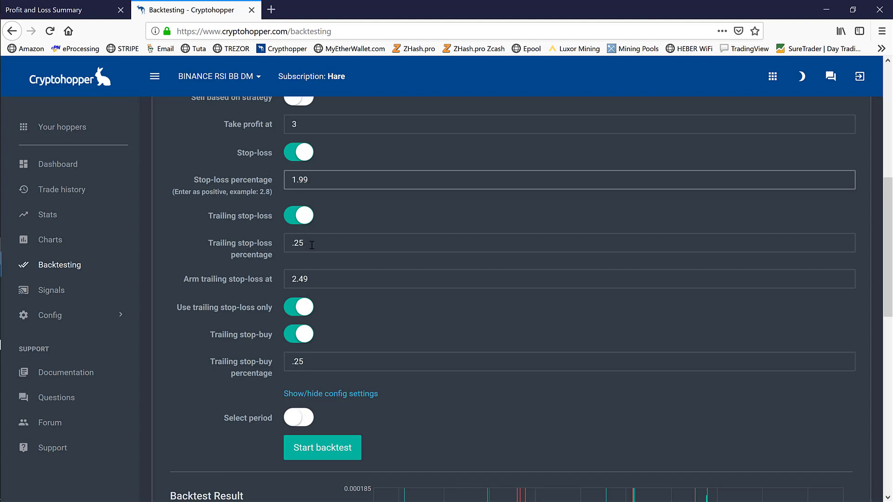
left_click(273, 243)
type(".49")
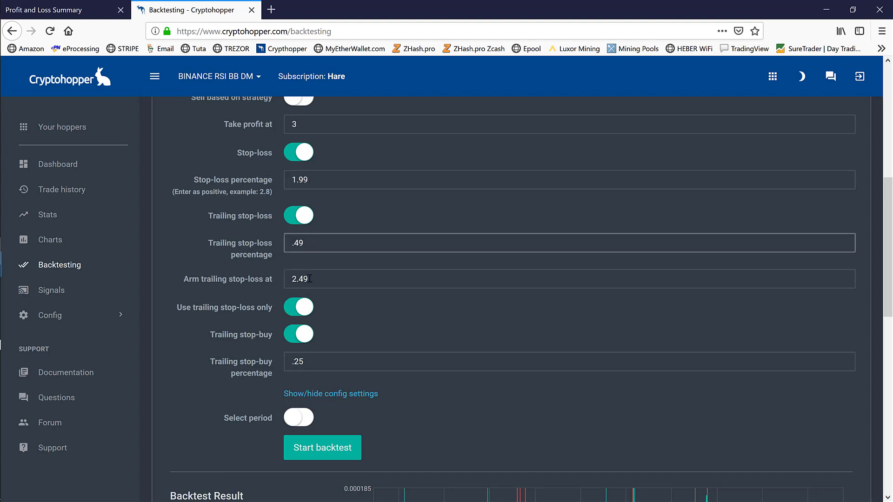
left_click(268, 276)
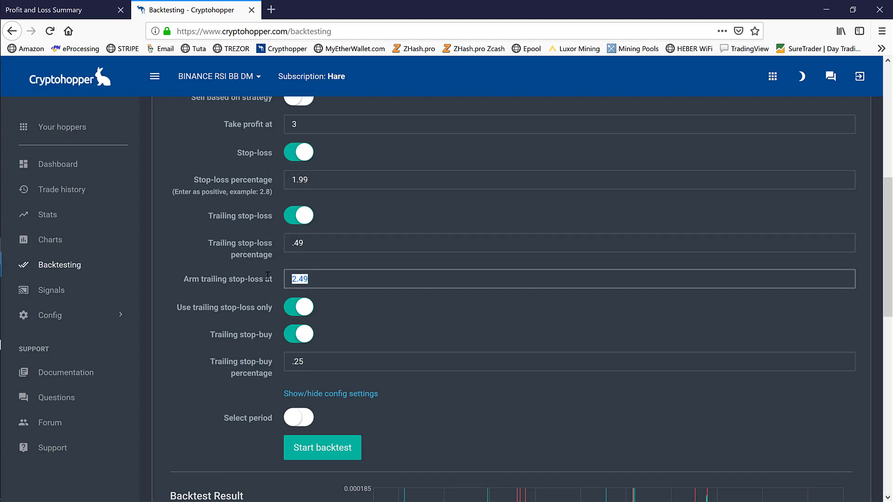
type("4.09")
left_click(329, 448)
- Review the backtest summary: 1.94% max profit, sells with loss, and 2 (33.33%) successful sells
scroll(696, 398, "down", 3)
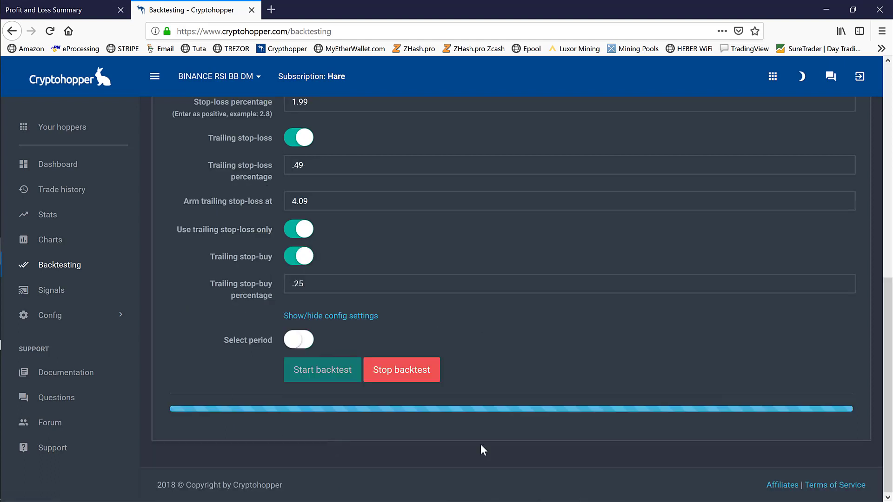
scroll(530, 298, "down", 3)
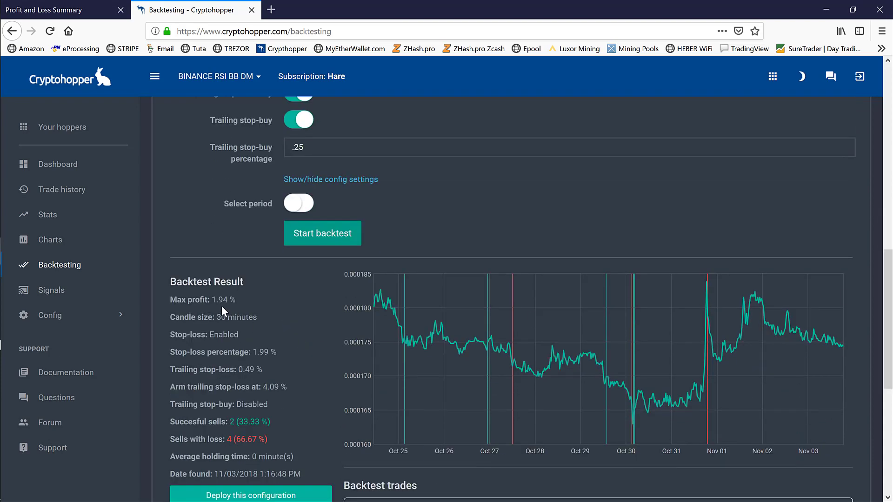
left_click_drag(238, 300, 209, 298)
left_click(274, 304)
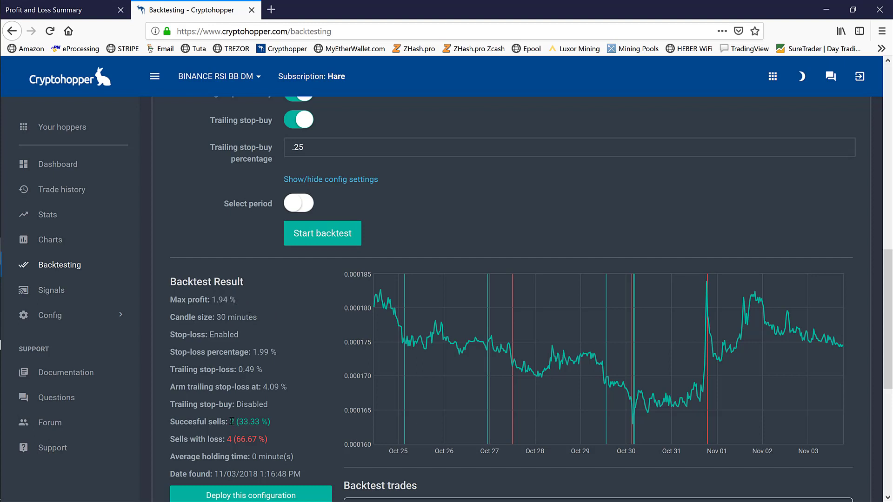
mouse_move(231, 421)
left_mouse_down()
mouse_move(272, 423)
mouse_move(225, 438)
left_mouse_up()
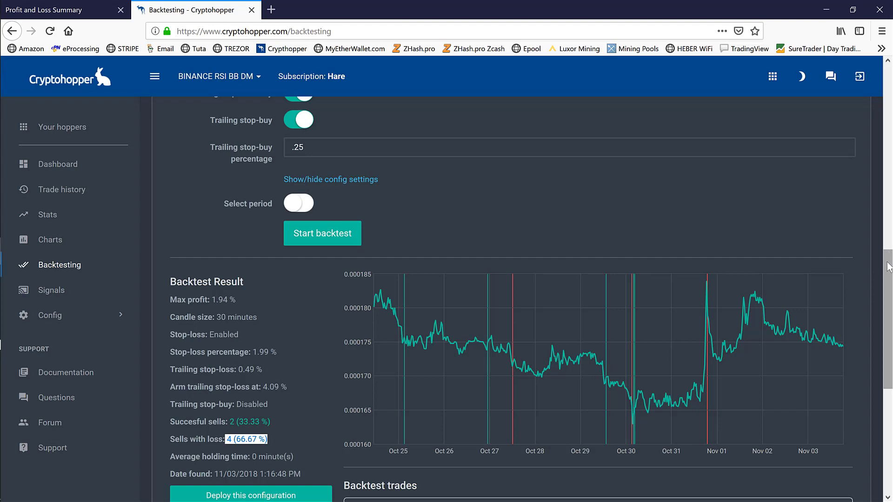
left_click_drag(884, 256, 883, 282)
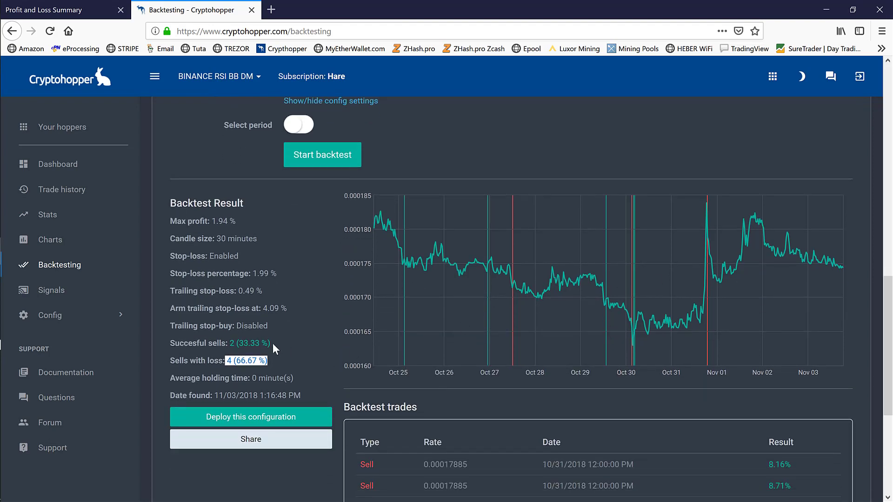
left_click_drag(271, 344, 227, 343)
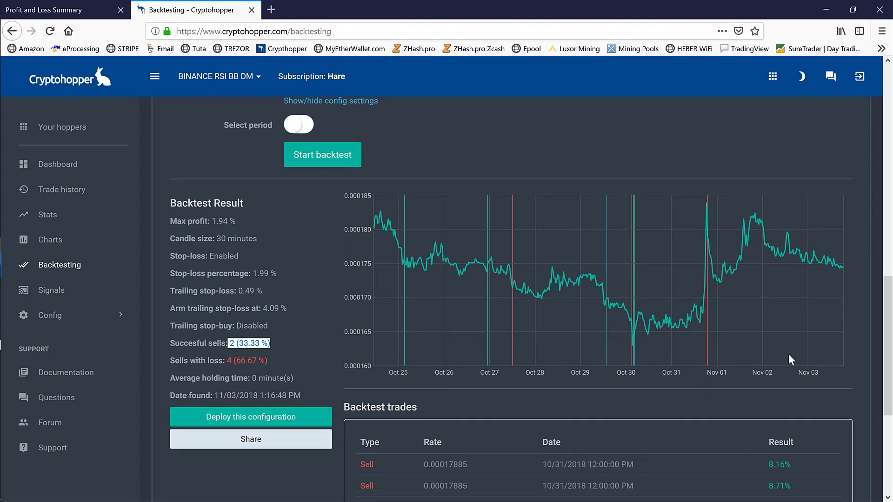
- Review the trade list, including the first sell's 8.16% result, and recheck the 1.94% max profit
scroll(859, 380, "down", 5)
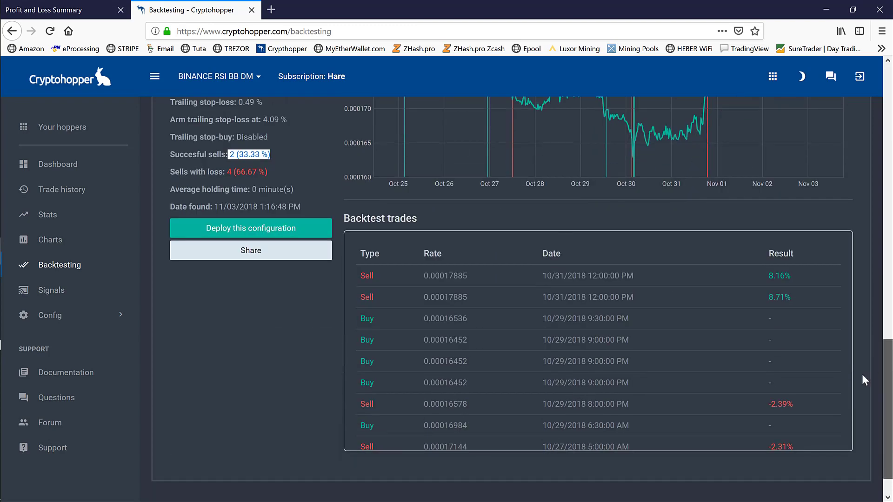
left_click_drag(794, 289, 757, 267)
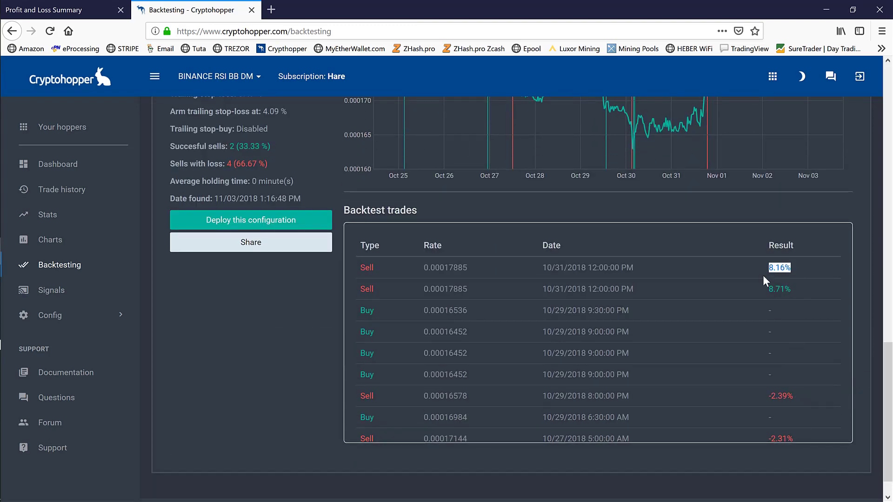
left_click_drag(889, 375, 831, 323)
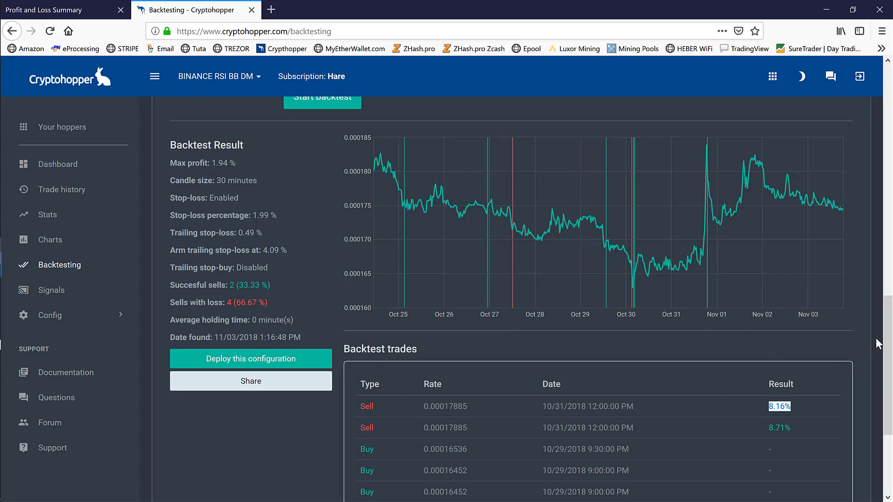
left_click_drag(886, 334, 885, 266)
scroll(619, 309, "down", 5)
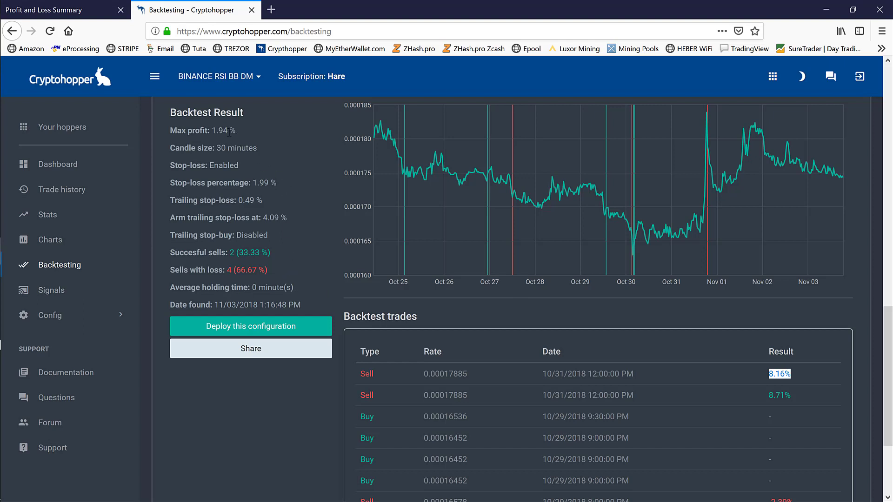
left_click_drag(236, 132, 212, 131)
scroll(877, 297, "up", 3)
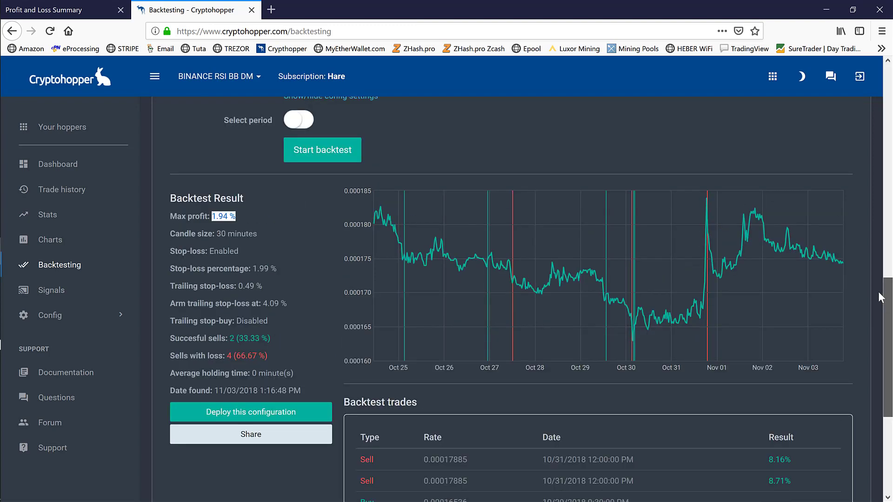
scroll(877, 298, "down", 1)
- On the Config Pools page, add a new pool named 409 and put Loopring (LRC) in its selected coins
left_click(52, 316)
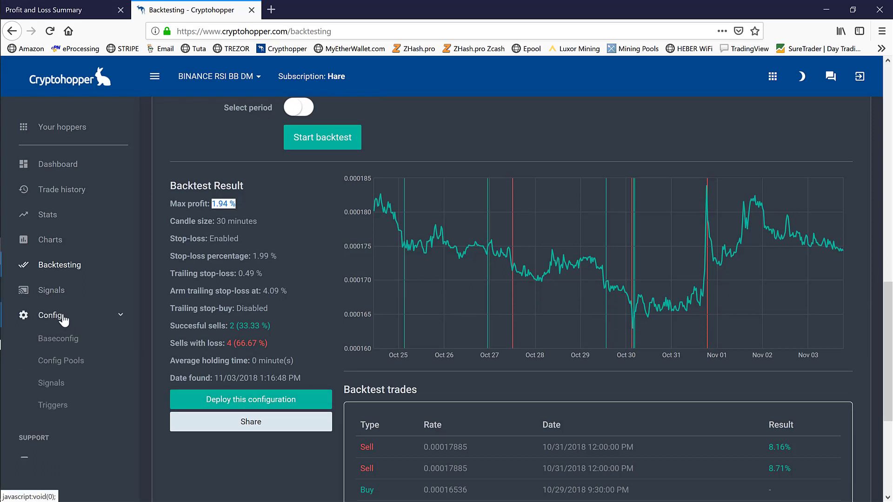
left_click(71, 364)
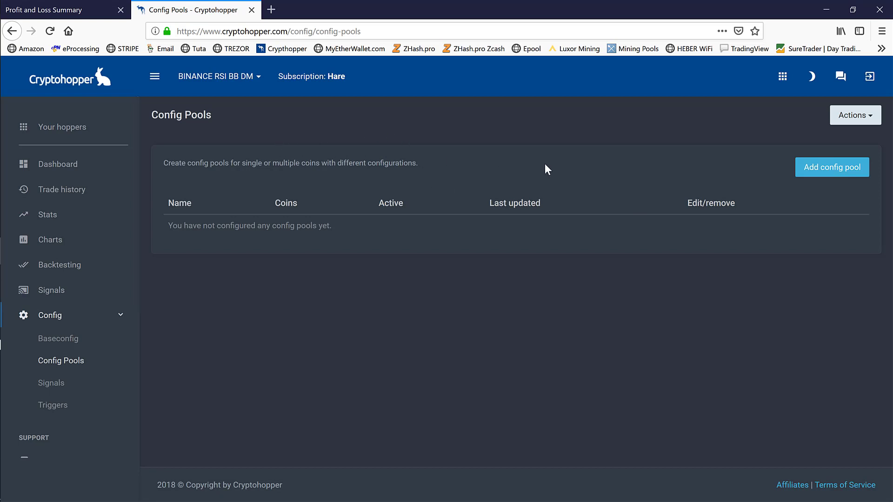
left_click(831, 169)
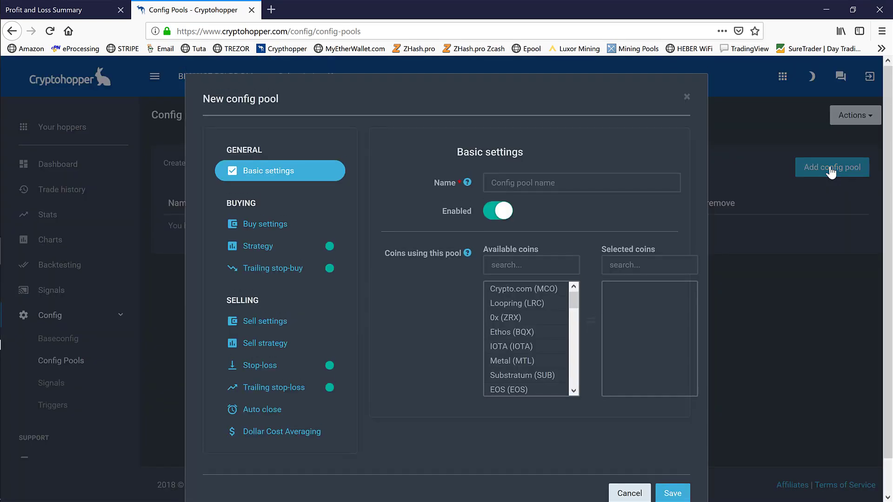
type("409")
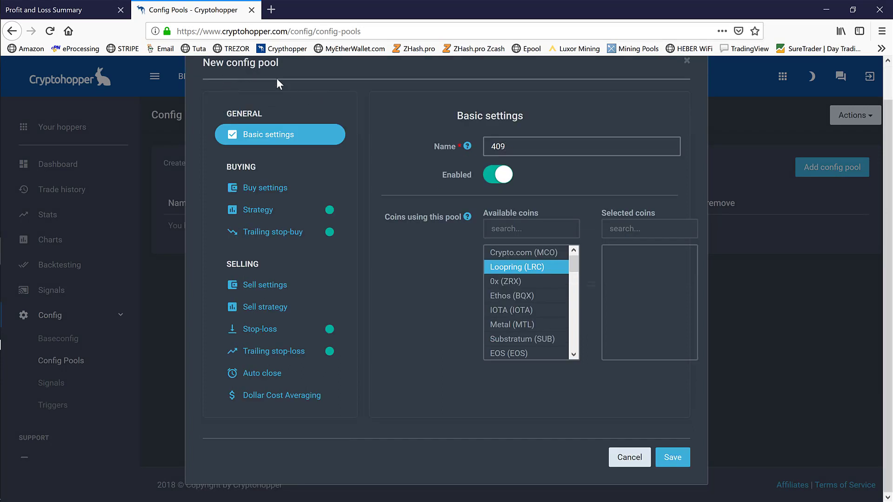
double_click(537, 269)
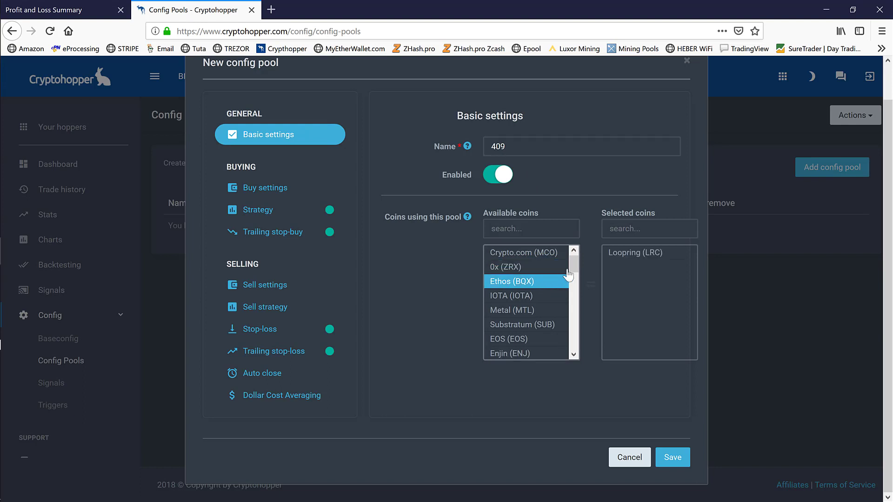
left_click(539, 235)
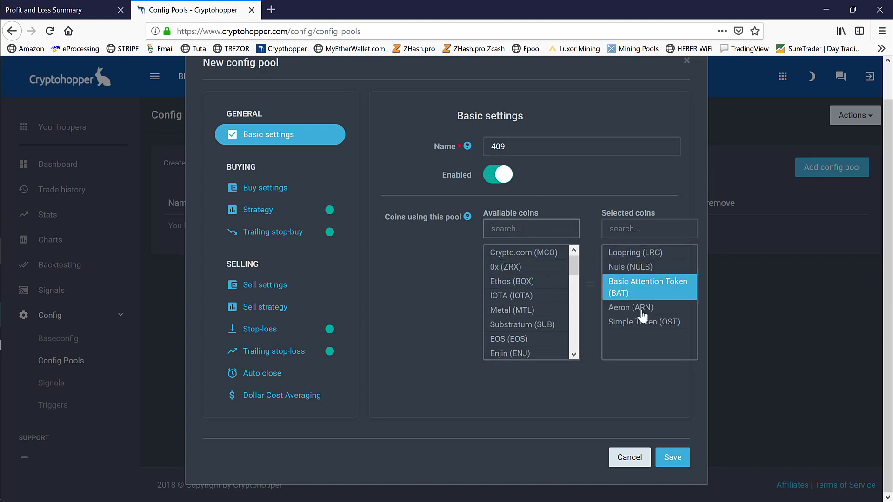
- Check the max open time buy, then inspect the Multiple TA indicators: RSI 7 (20/90), Bollinger Bands 20/2.5
left_click(290, 188)
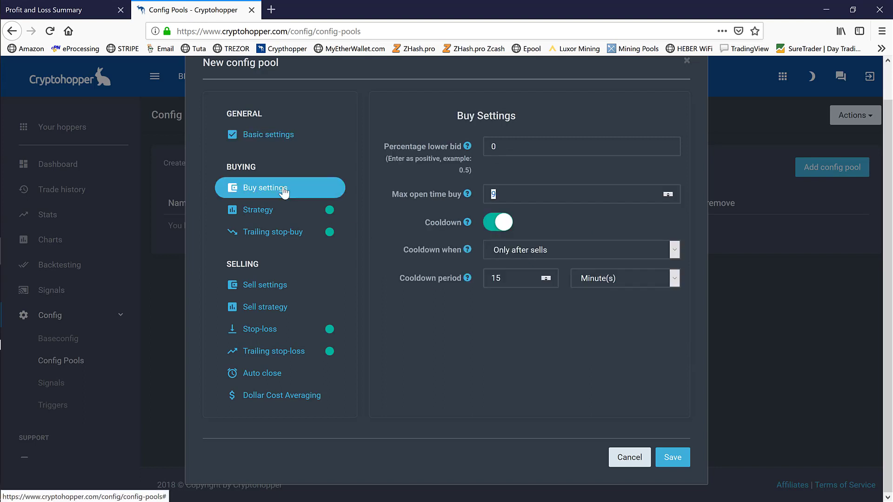
left_click(511, 194)
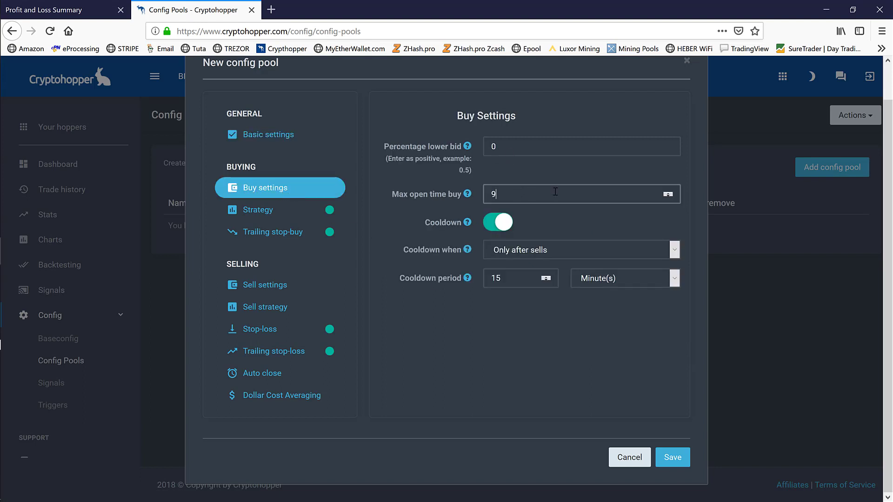
left_click(257, 210)
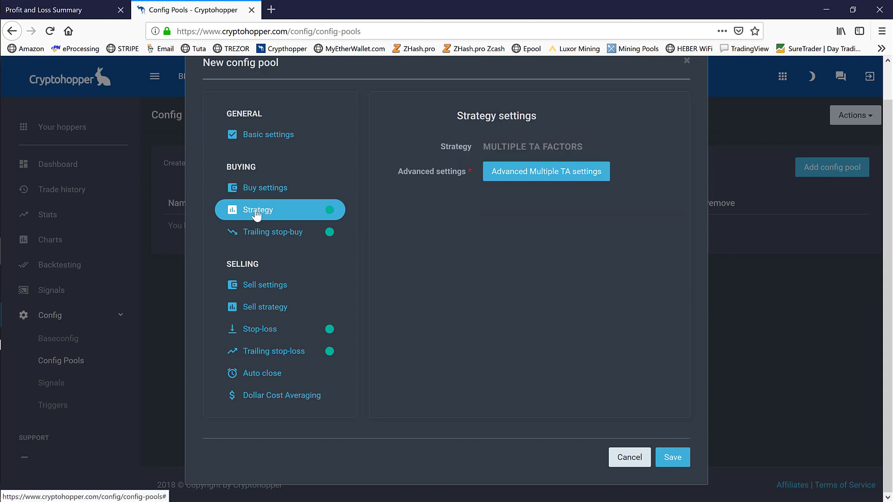
left_click(530, 172)
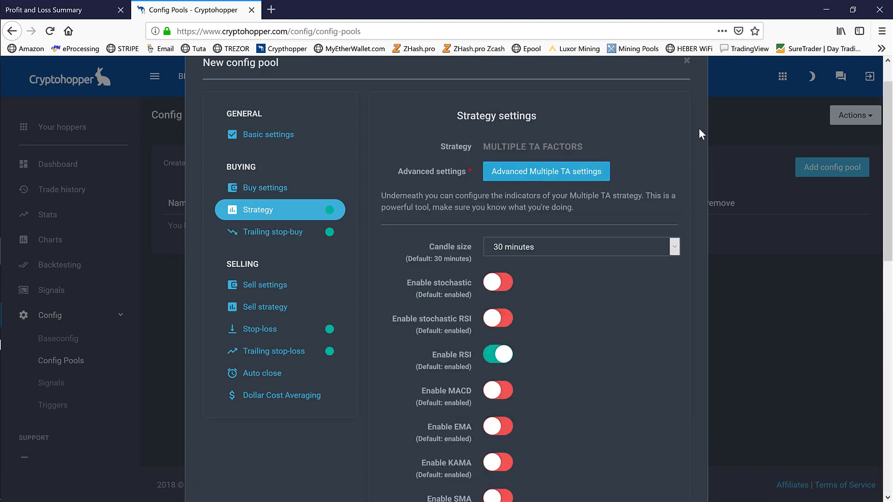
left_click_drag(888, 126, 890, 226)
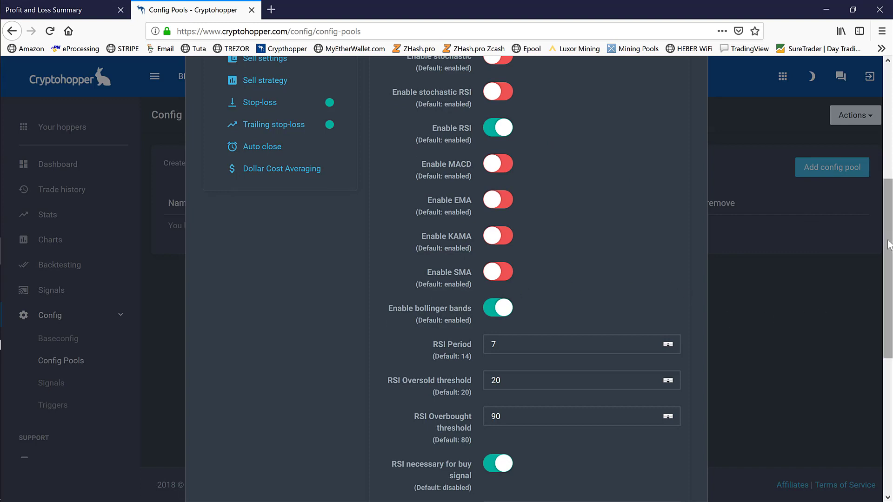
left_click_drag(889, 252, 889, 340)
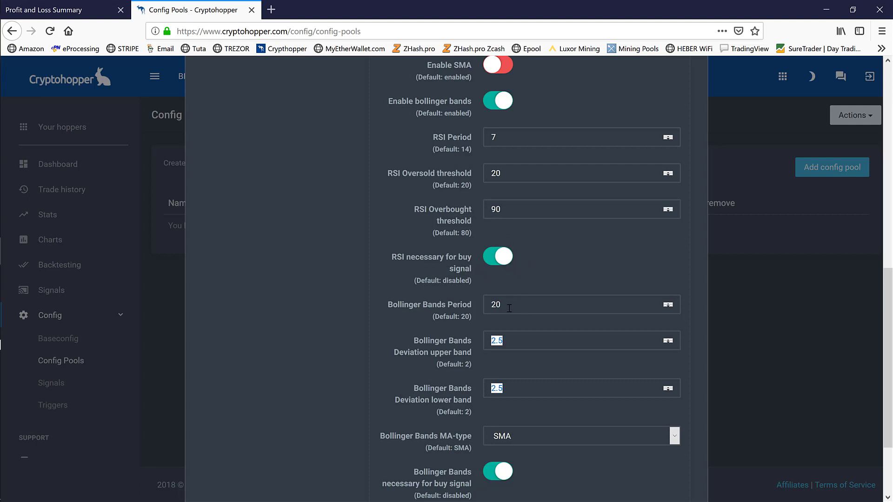
left_click(511, 335)
left_click(520, 391)
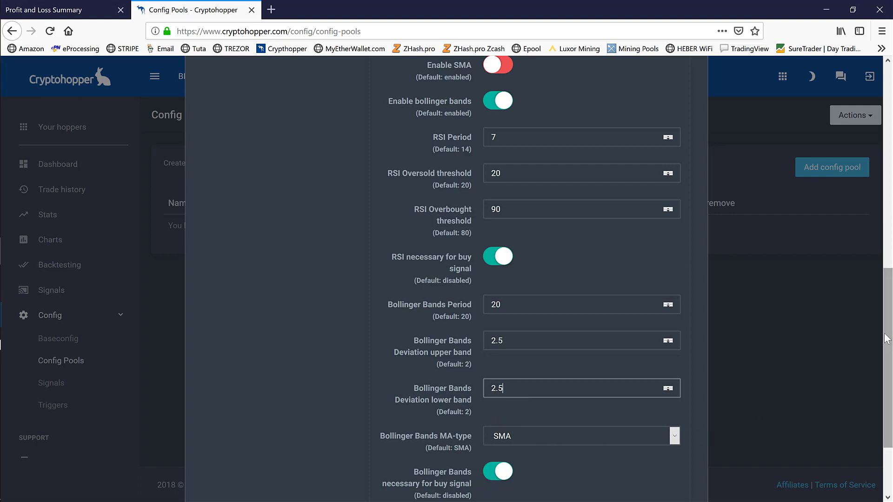
scroll(602, 369, "down", 2)
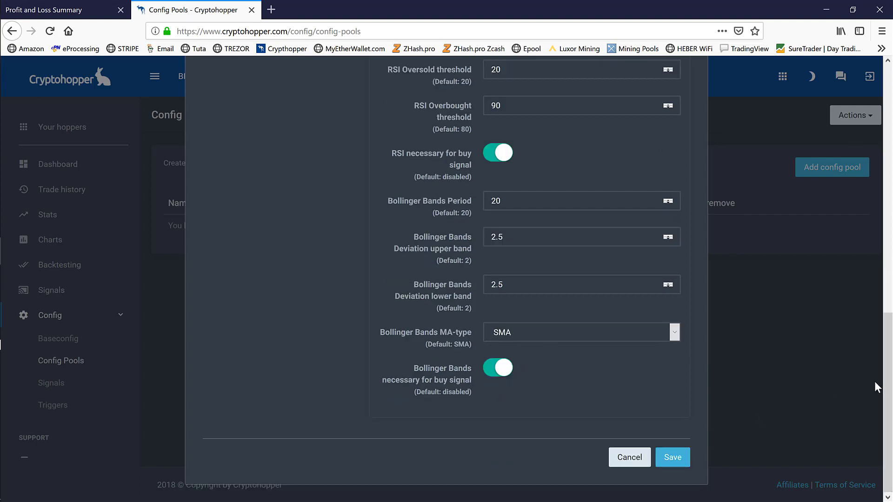
left_click_drag(887, 383, 887, 140)
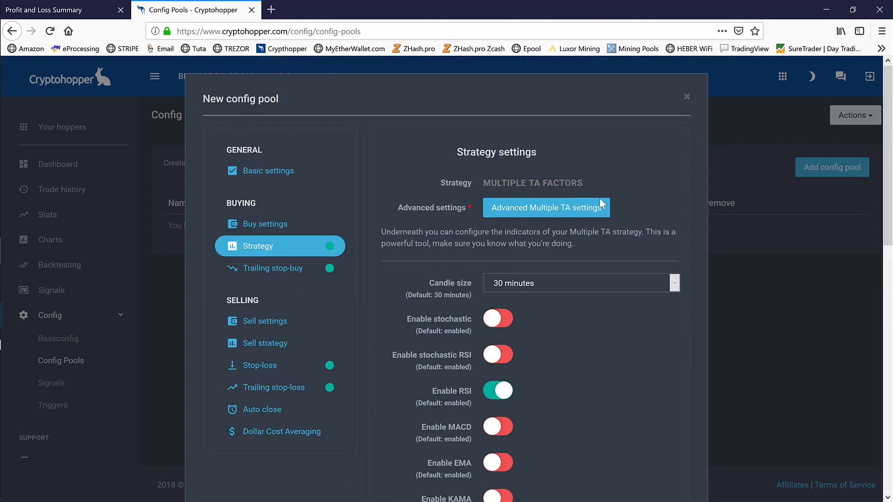
left_click(576, 208)
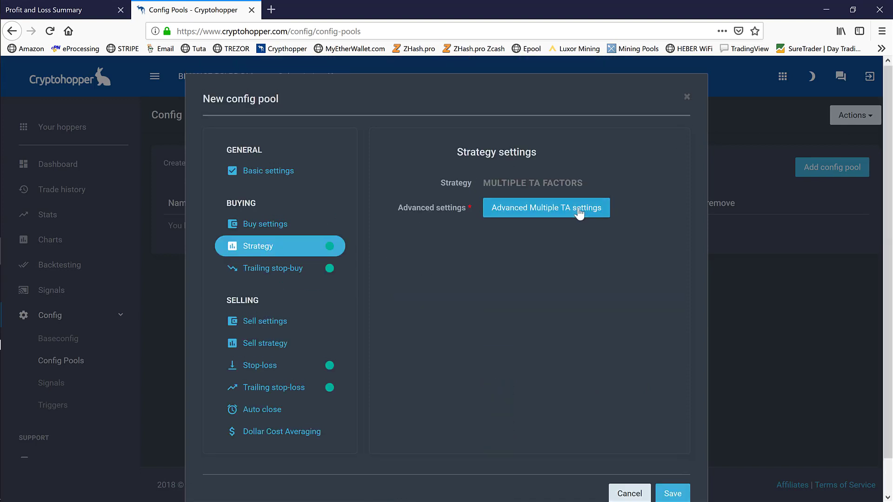
- Review the .25 trailing stop-buy percentage, then look over the sell settings and sell strategy
left_click(282, 275)
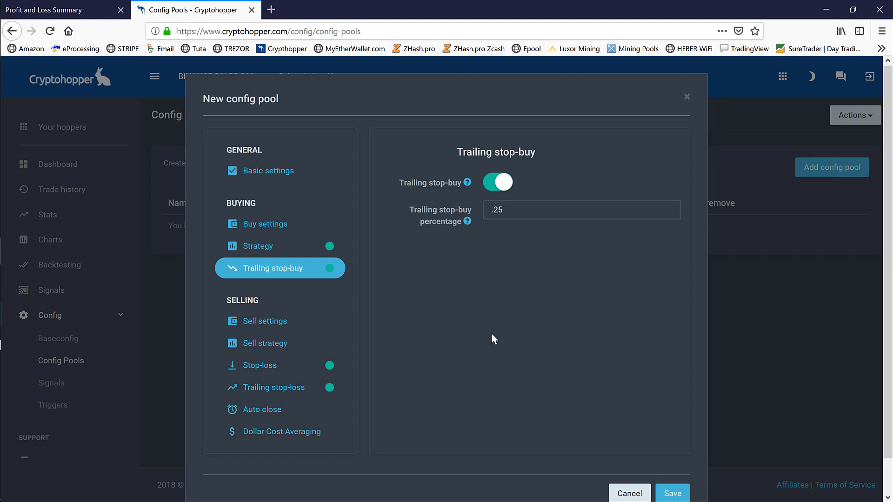
left_click_drag(500, 208, 483, 213)
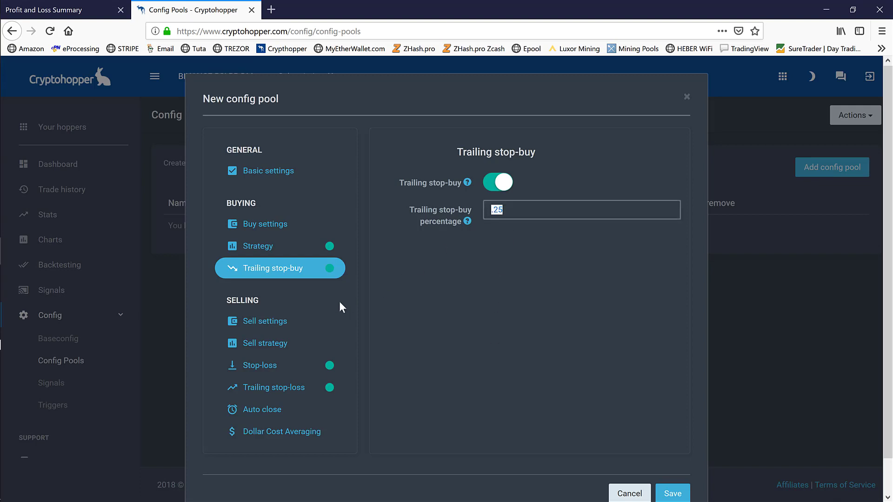
left_click(335, 320)
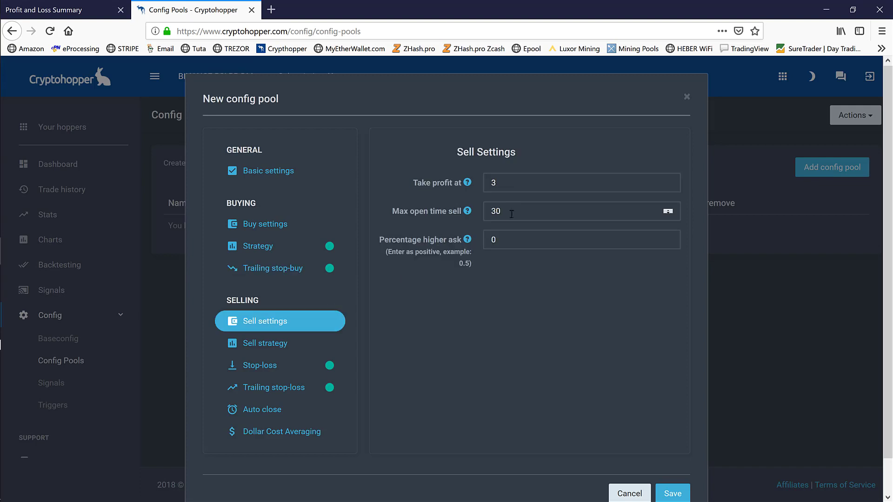
left_click(277, 347)
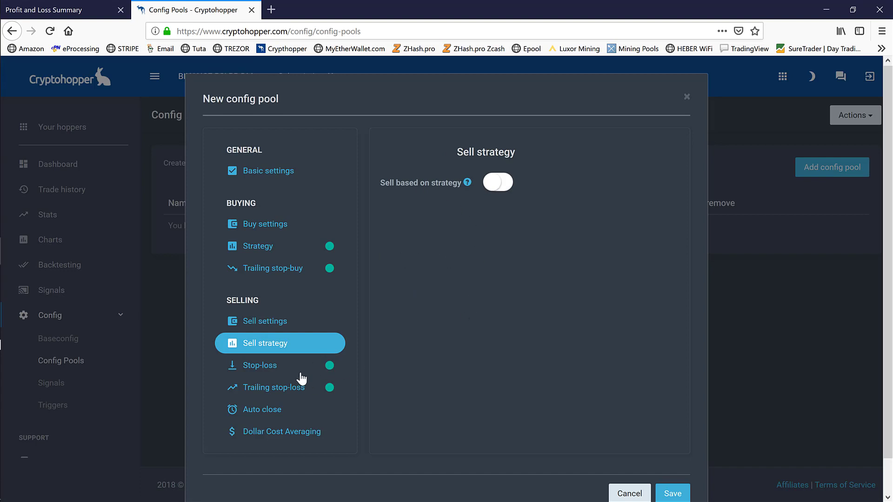
- Change the pool's stop-loss percentage from 2.49 to 1.99
left_click(266, 371)
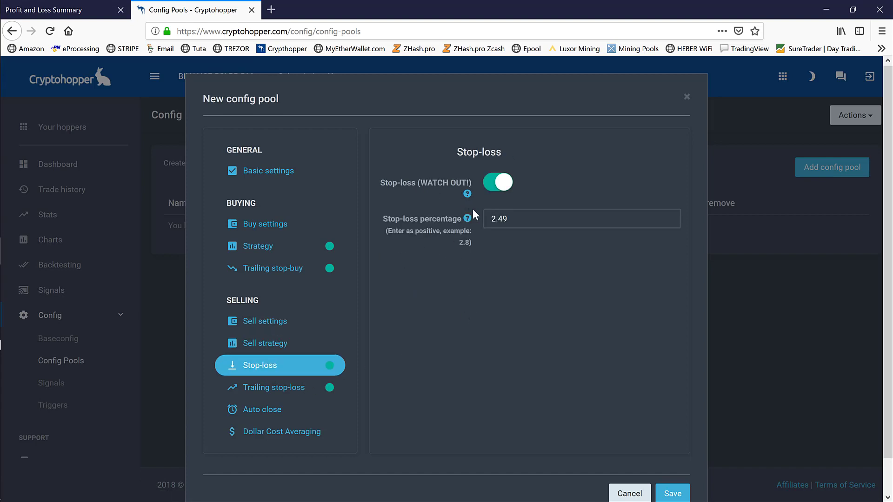
left_click_drag(489, 218, 537, 217)
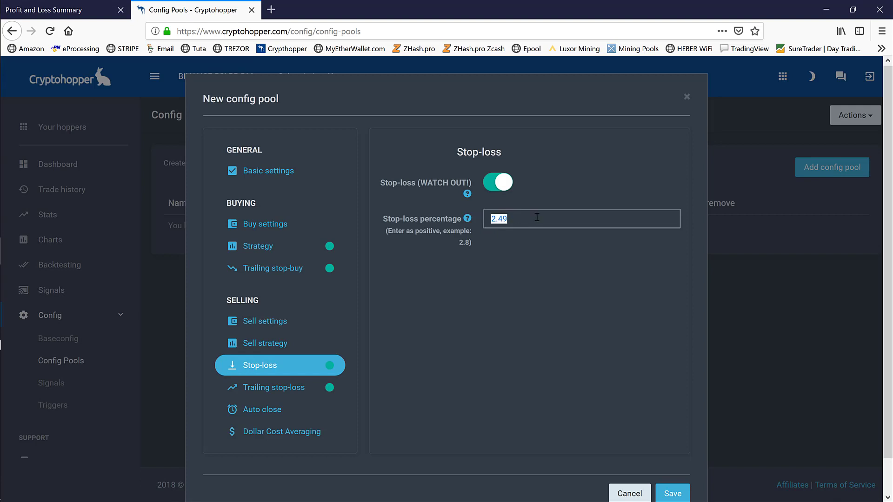
type(".")
key("Left")
type("1")
type("99")
- Set the trailing stop-loss to .49%, armed at 4.09%
left_click(300, 390)
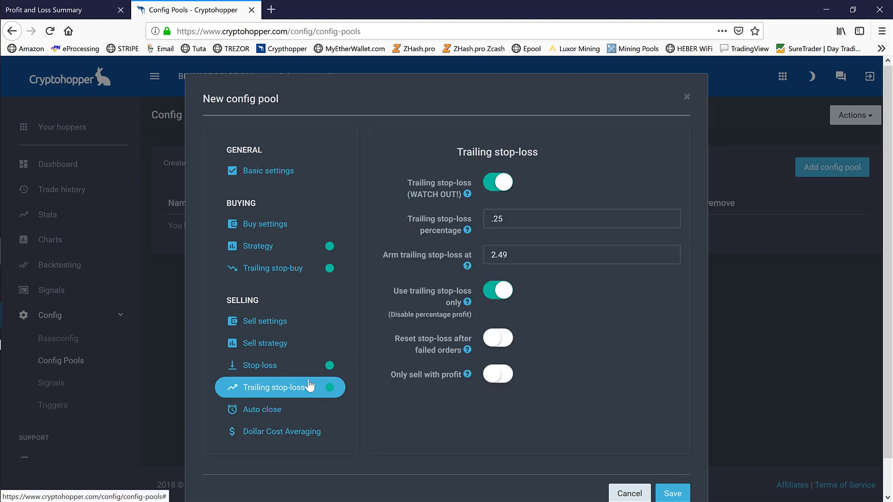
left_click_drag(510, 219, 484, 220)
type(".")
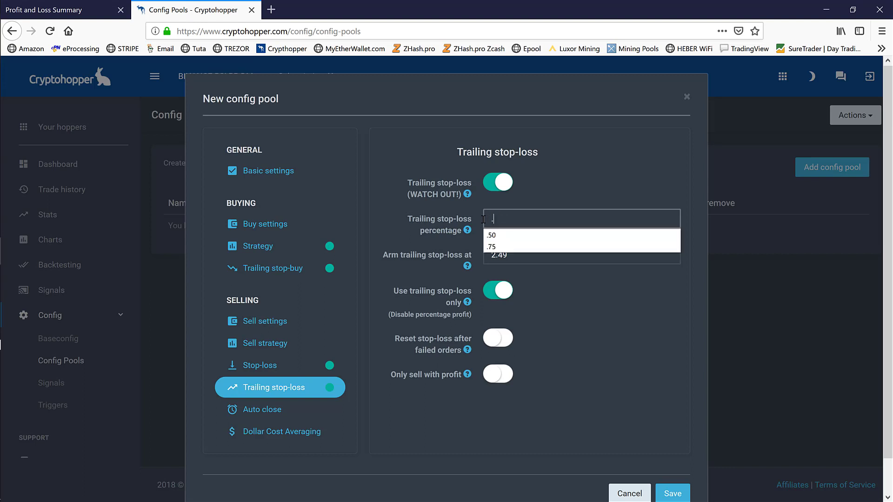
type("49")
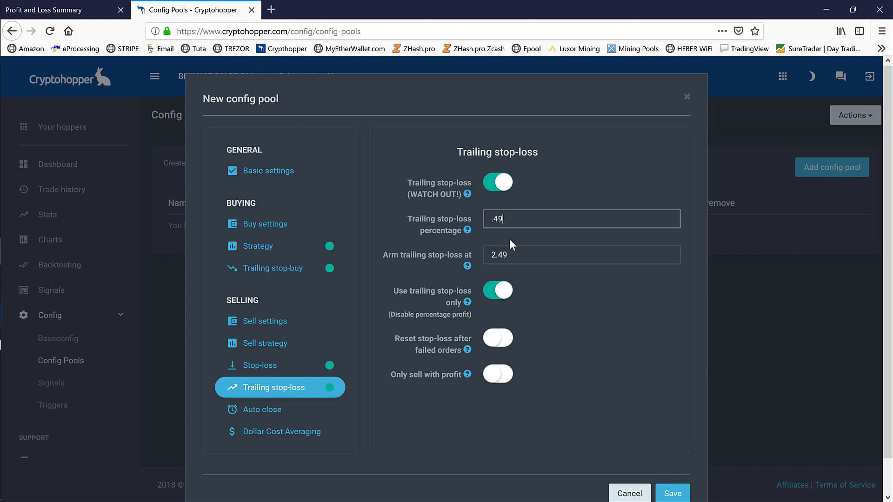
left_click(478, 254)
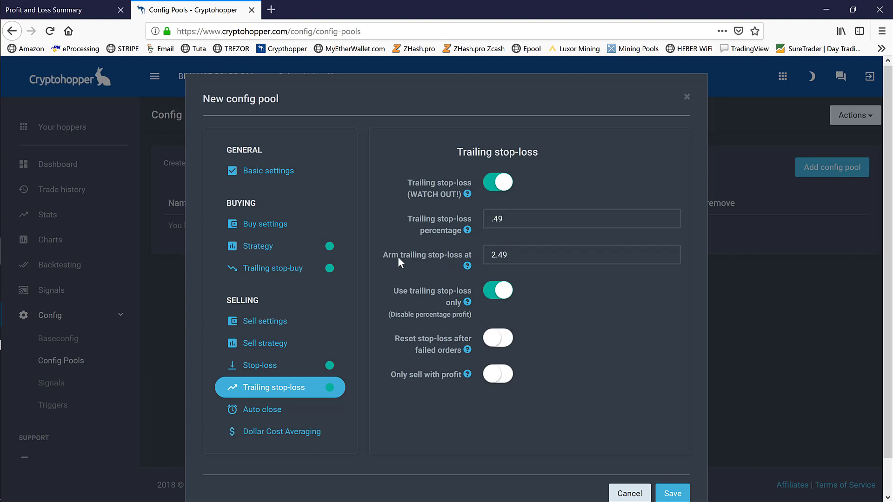
left_click_drag(516, 256, 481, 255)
type("4.09")
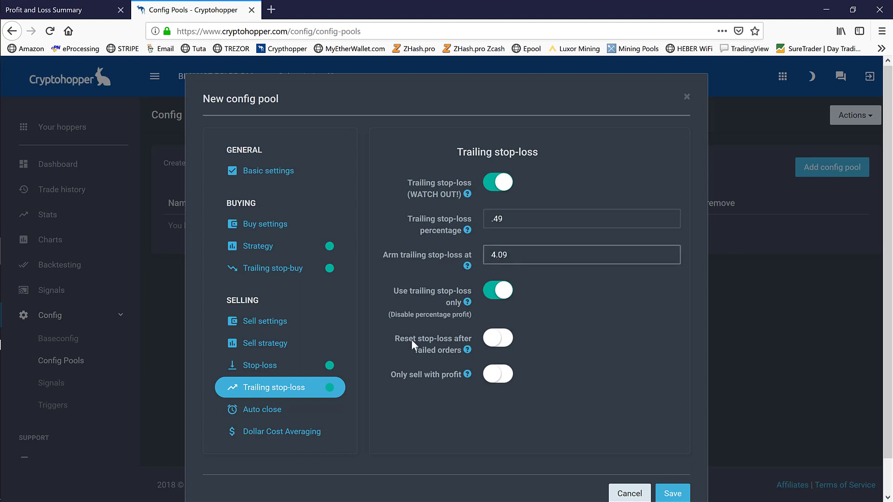
- Check the auto close and DCA settings, then save config pool 409
left_click(263, 415)
left_click(277, 434)
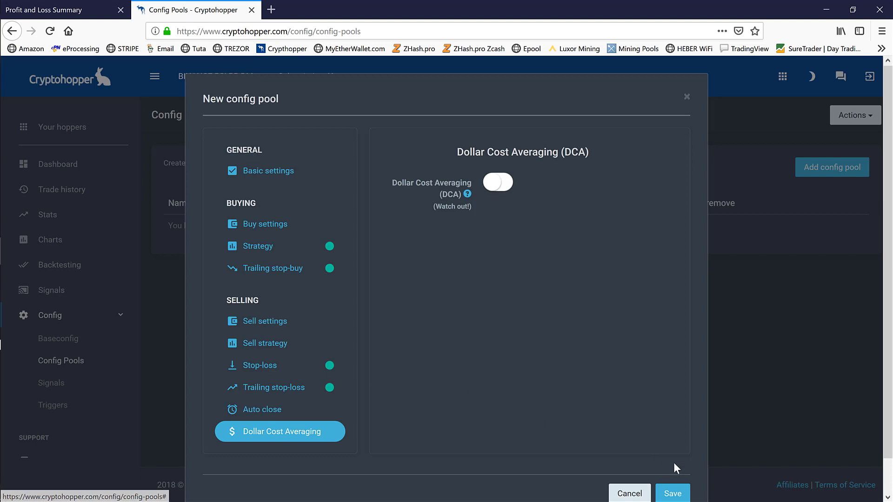
left_click(673, 493)
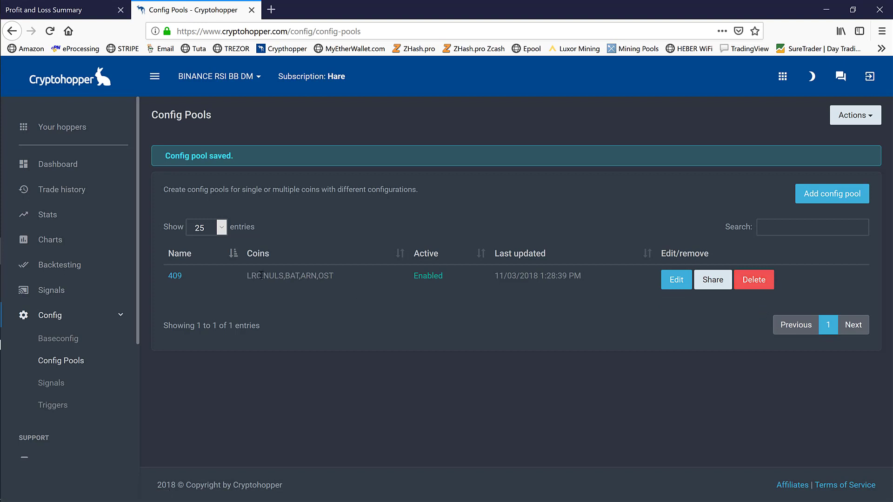
- Confirm the 409 row lists coins LRC, NULS, BAT, ARN, OST and shows Enabled
left_click_drag(247, 275, 336, 275)
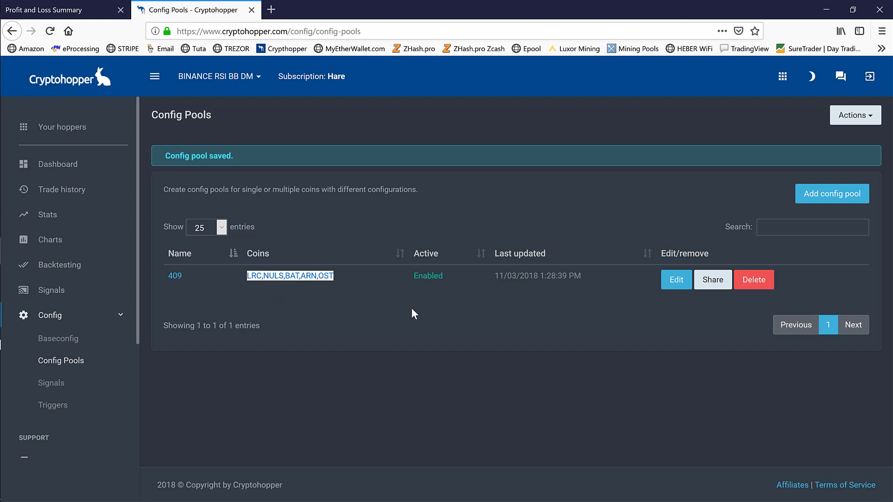